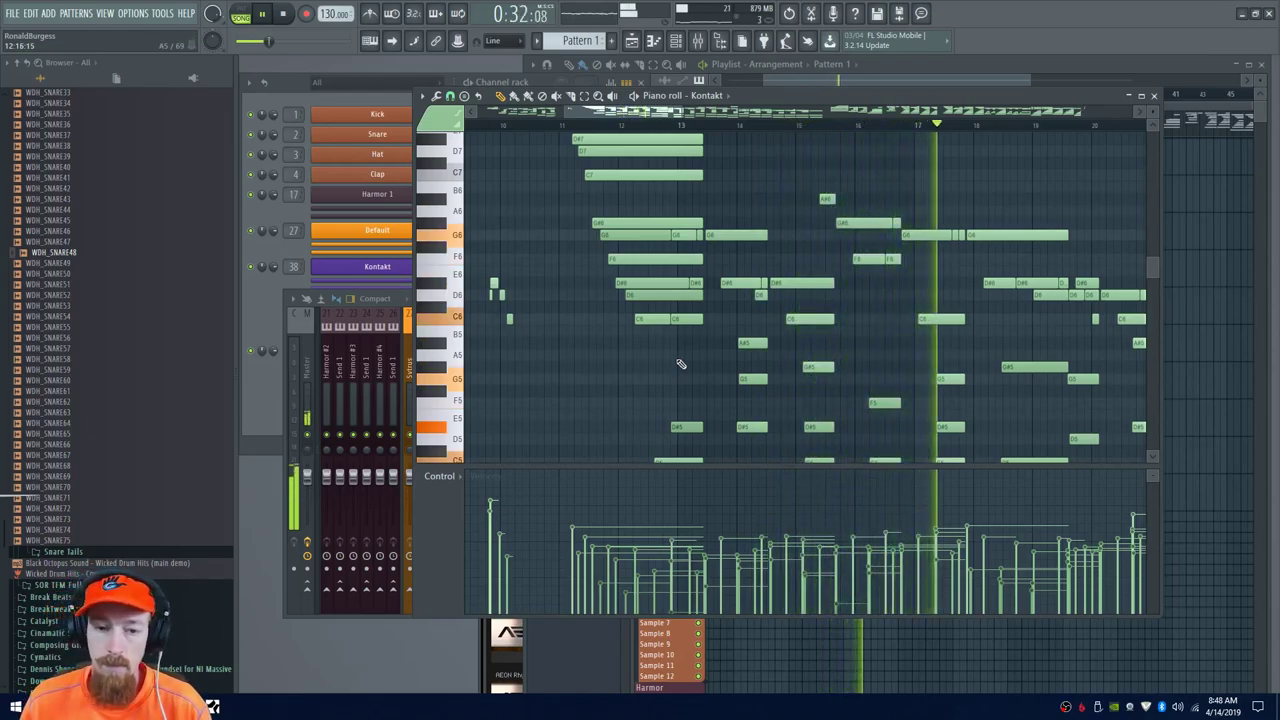
Open the X effect in the first slot of the Piano mixer track and restart song playback
key(space)
click(397, 322)
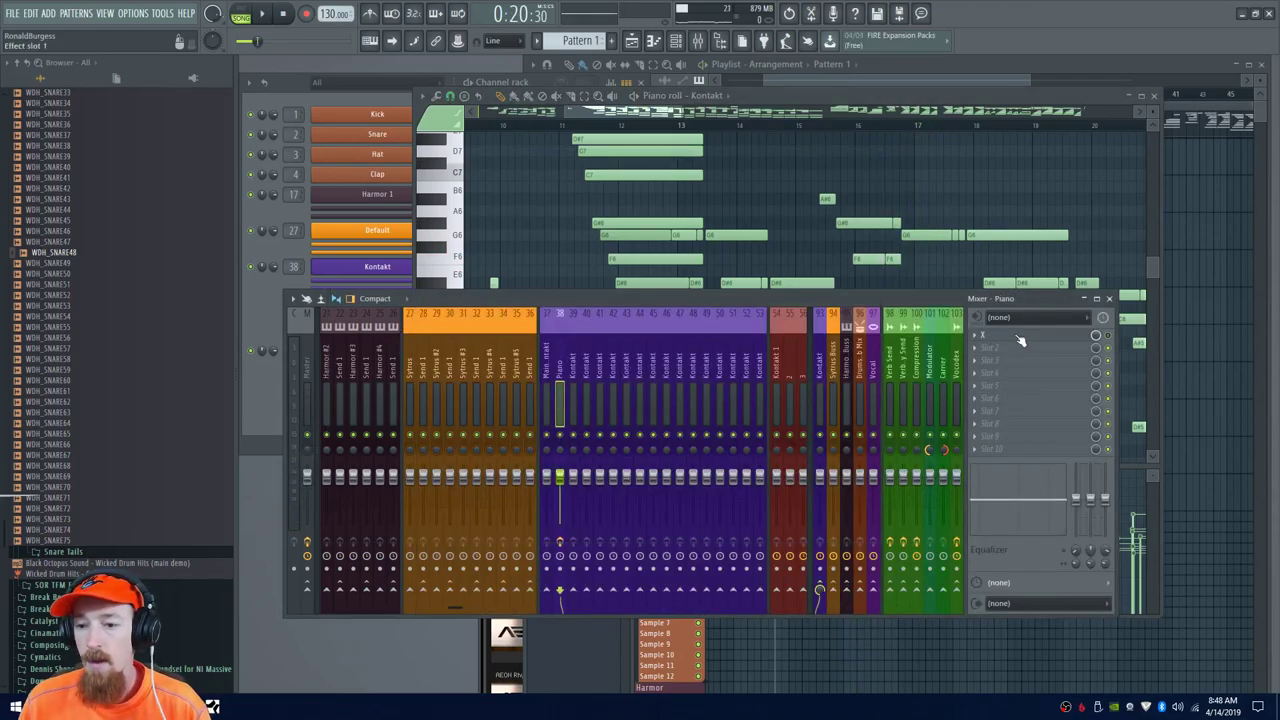
click(1020, 337)
click(1116, 343)
drag(627, 148, 553, 196)
key(space)
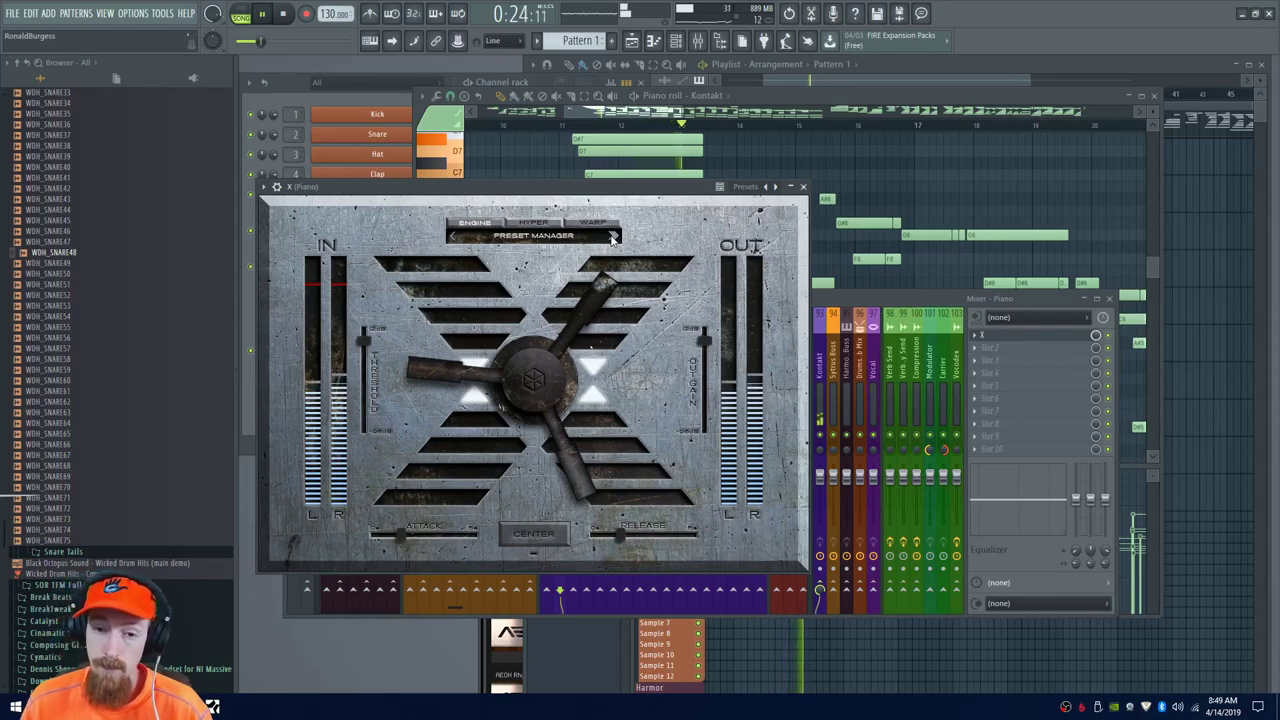
Audition X presets one after another on the playing piano, from Athena through Equilibrium
click(613, 237)
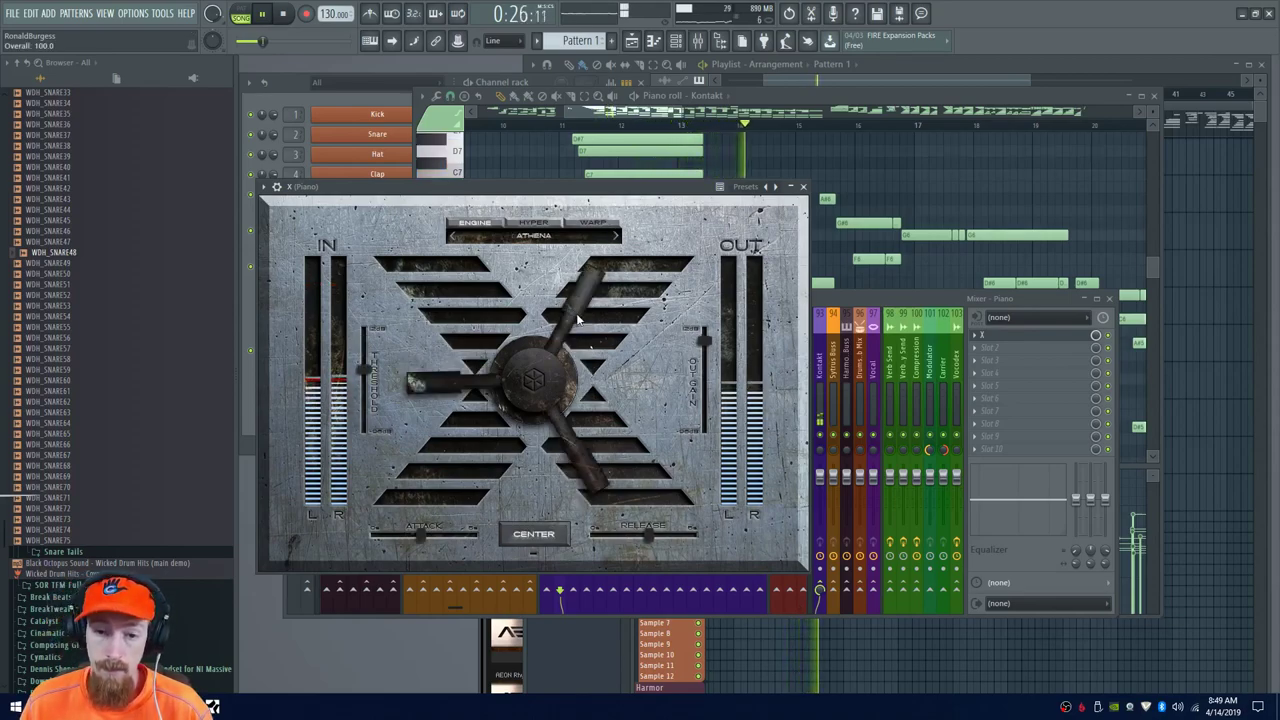
click(613, 237)
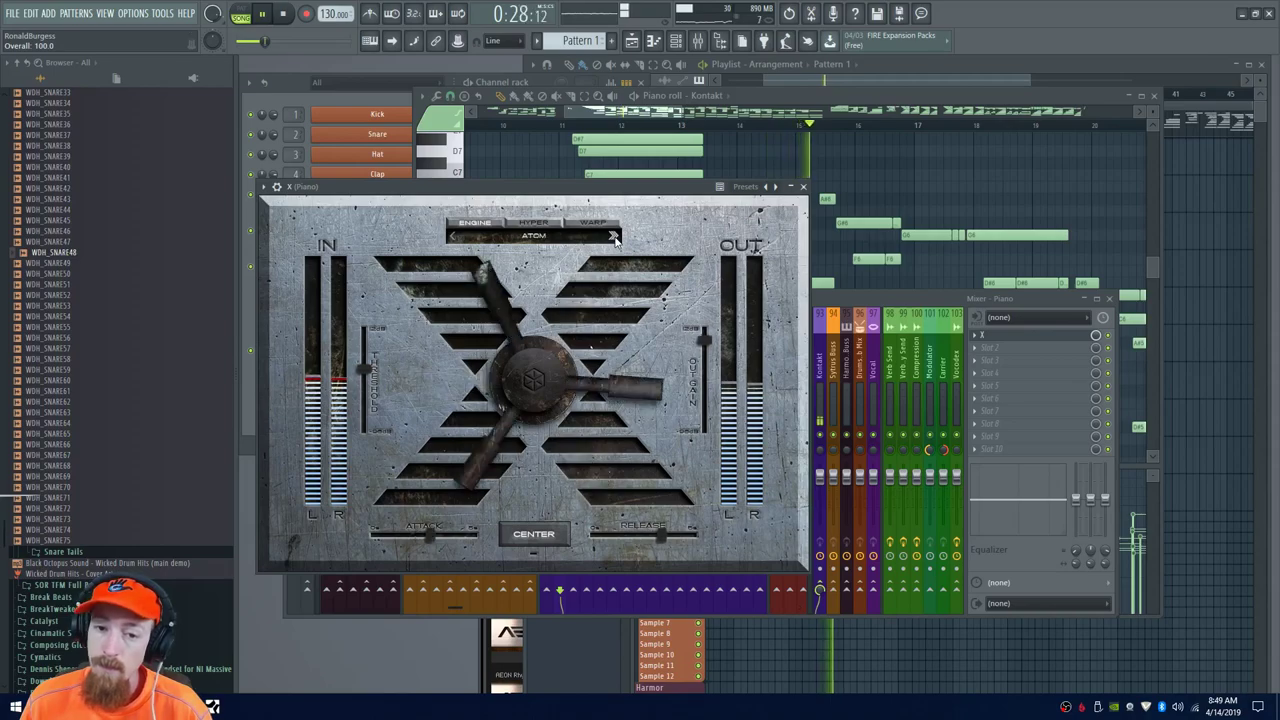
click(613, 237)
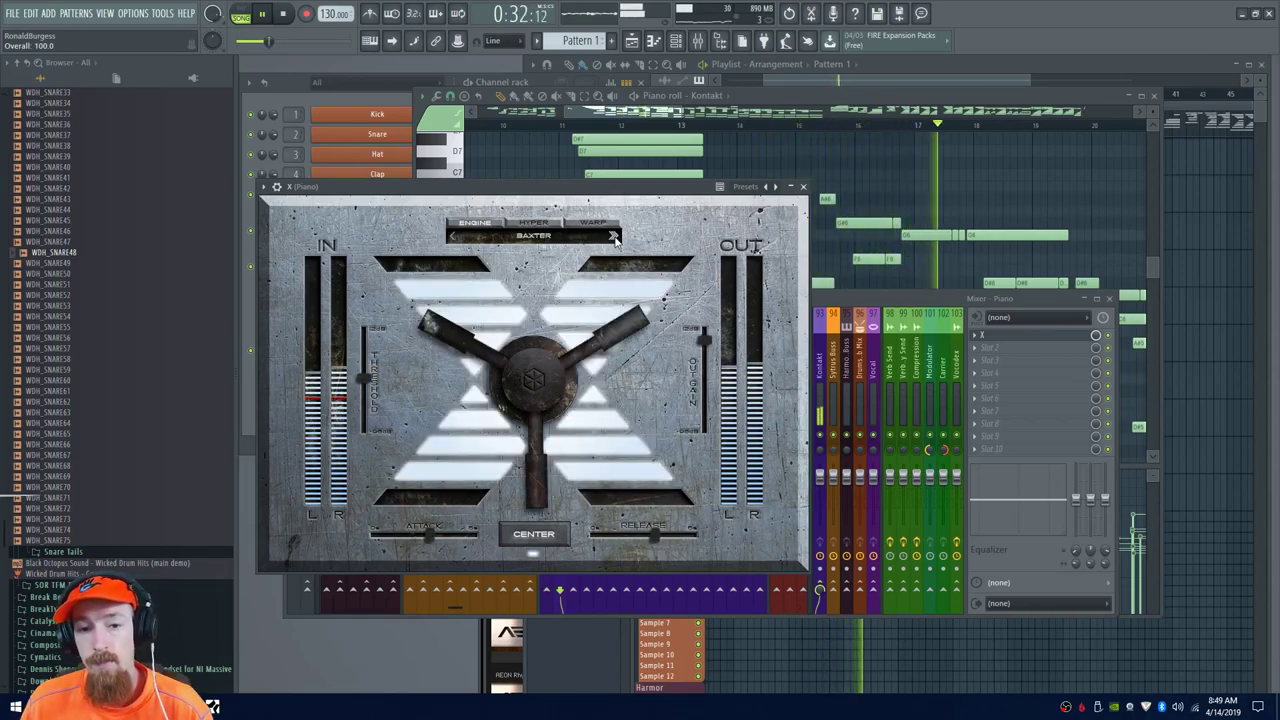
click(613, 237)
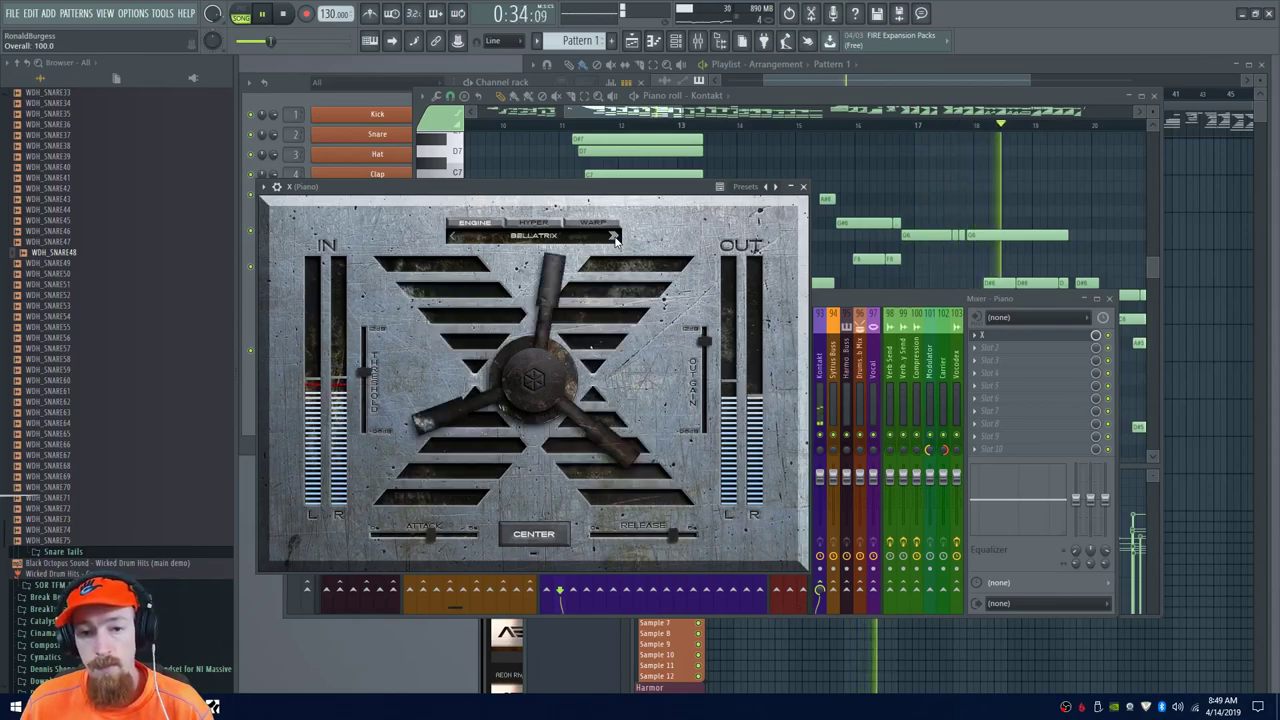
click(613, 237)
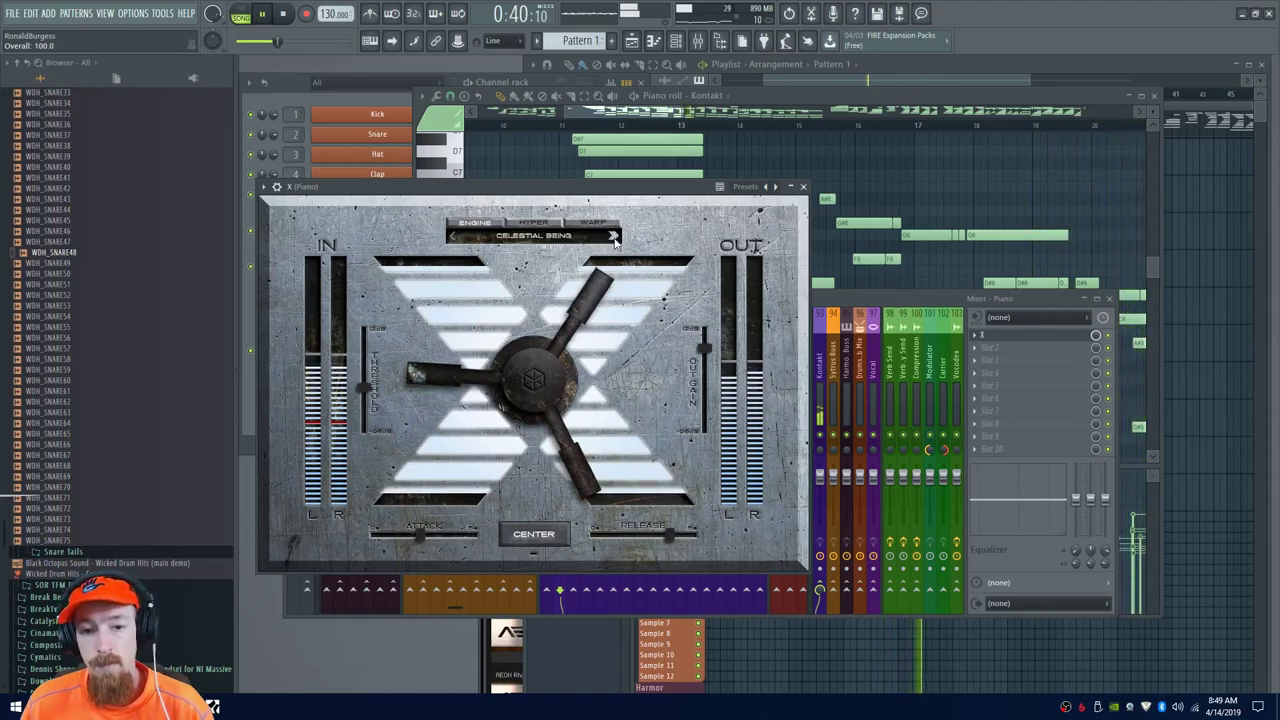
click(613, 237)
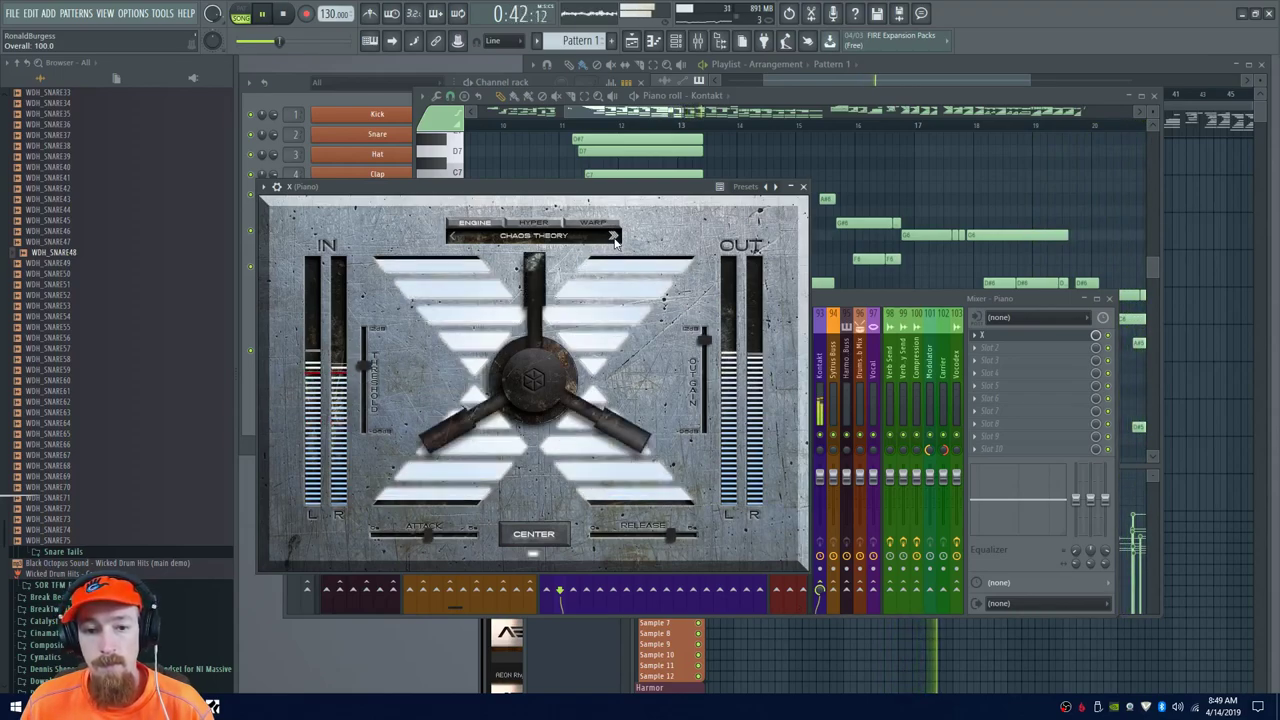
click(613, 237)
click(613, 237)
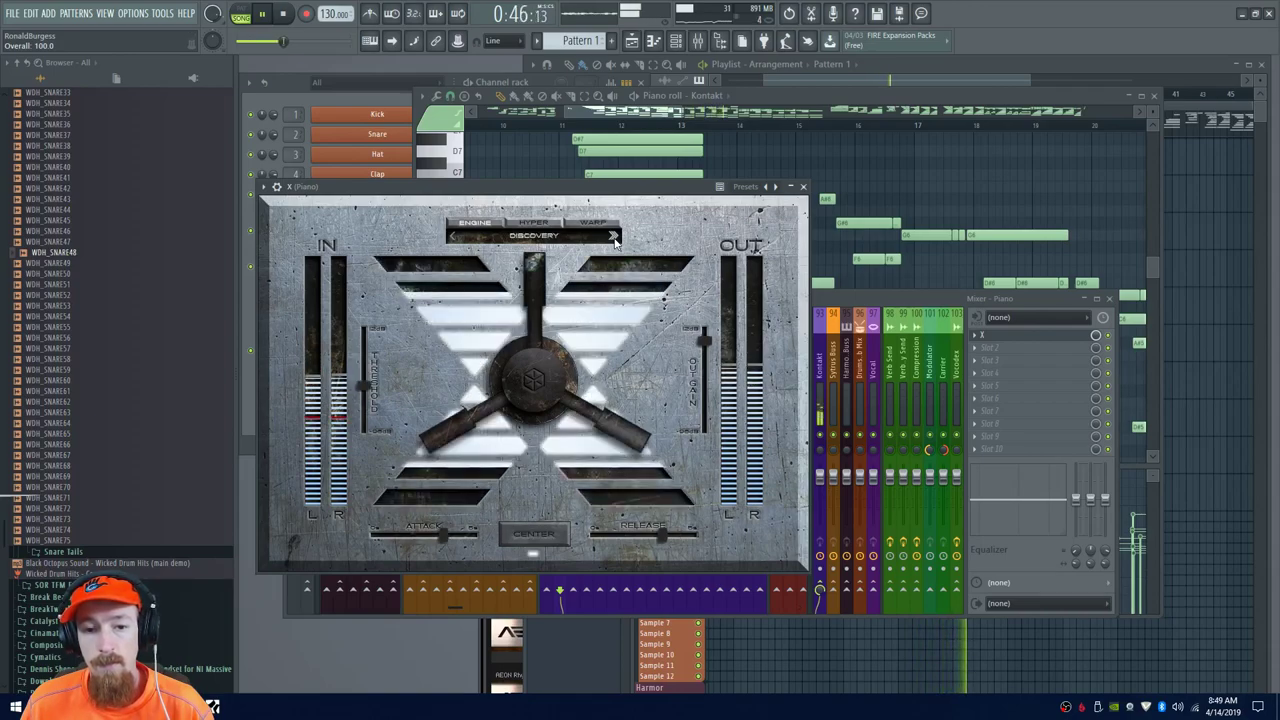
click(613, 237)
click(613, 237)
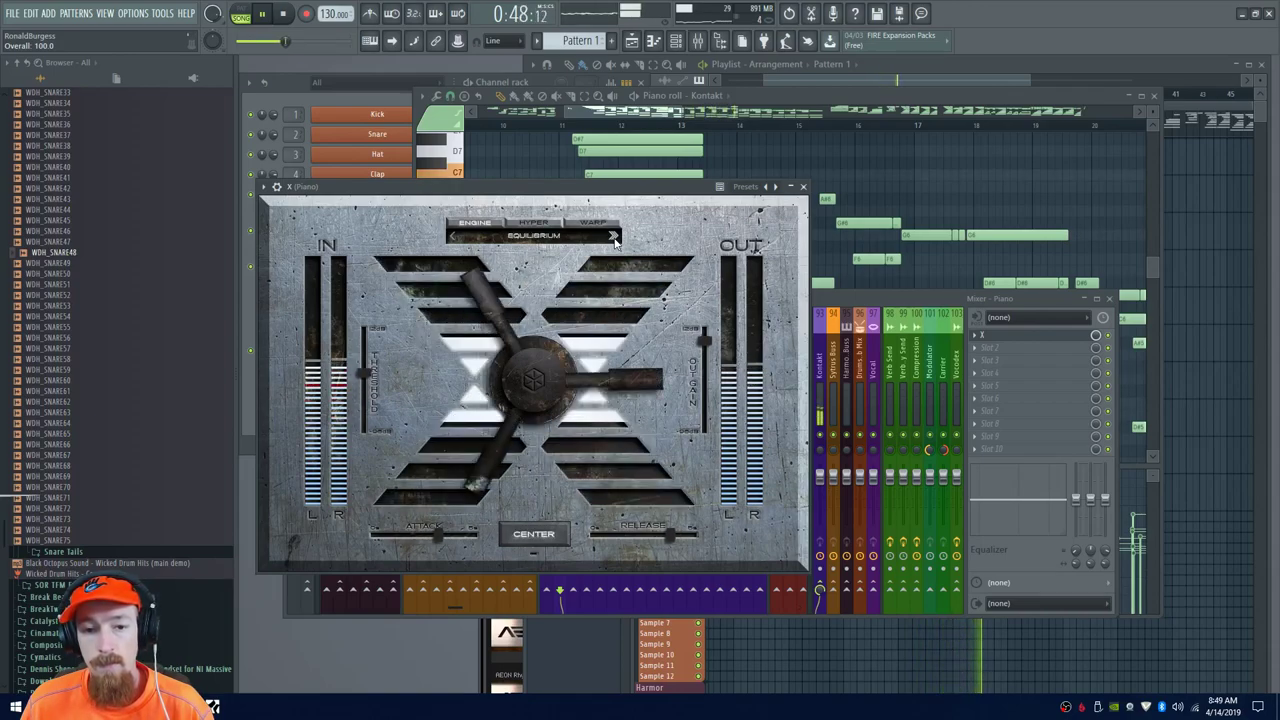
Load the 4th Dimension preset from X's Bass category on the Piano track
click(597, 242)
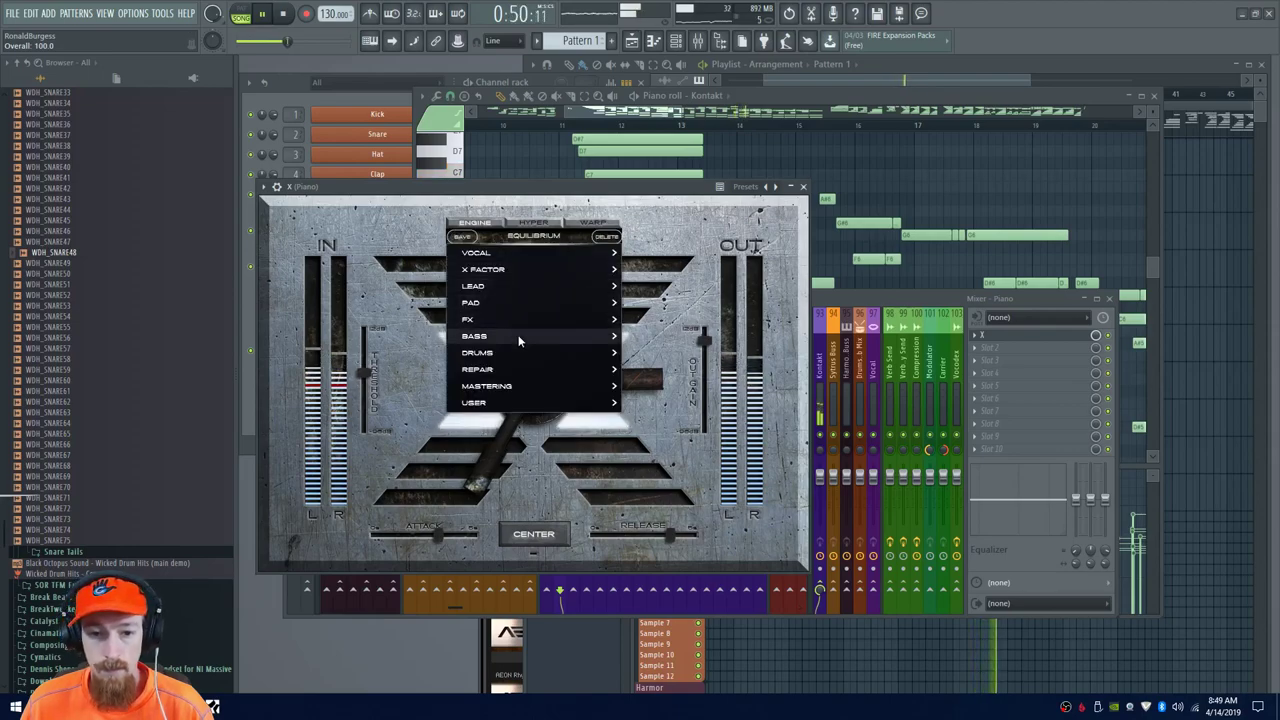
mouse_move(520, 340)
click(655, 340)
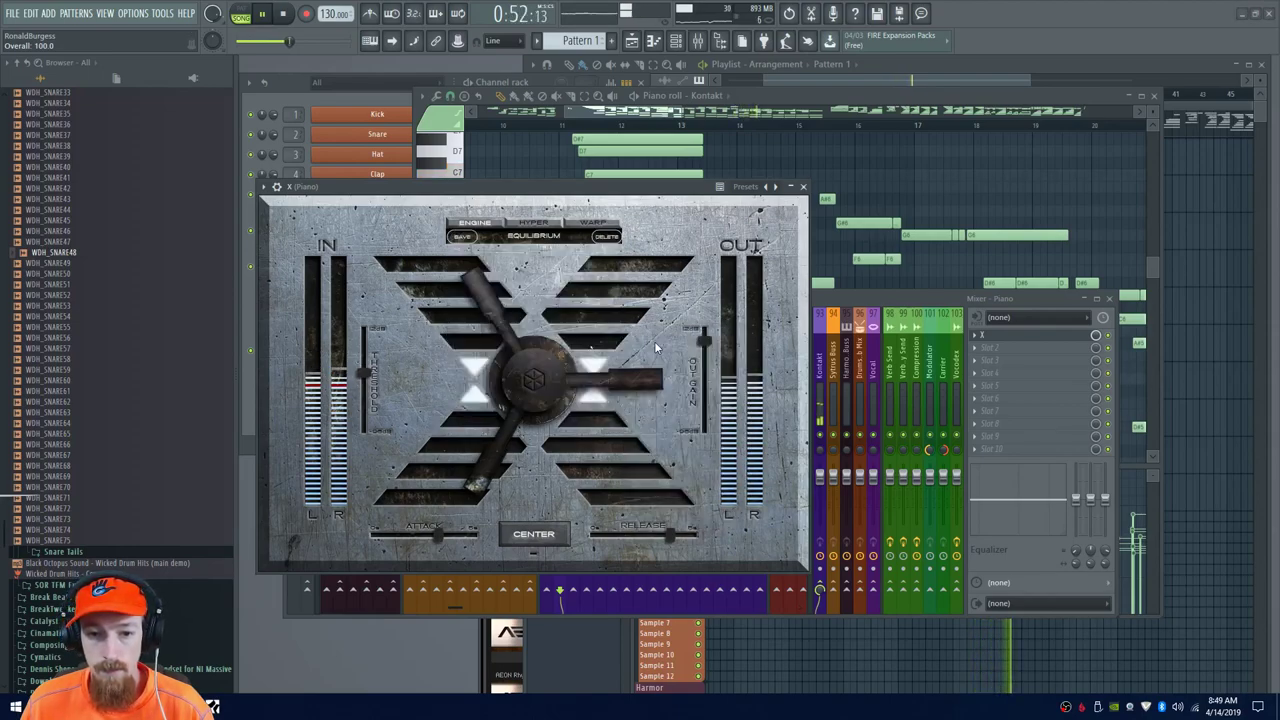
Load the Clutch preset from X's Lead category on the Piano track and advance to the following preset
click(573, 243)
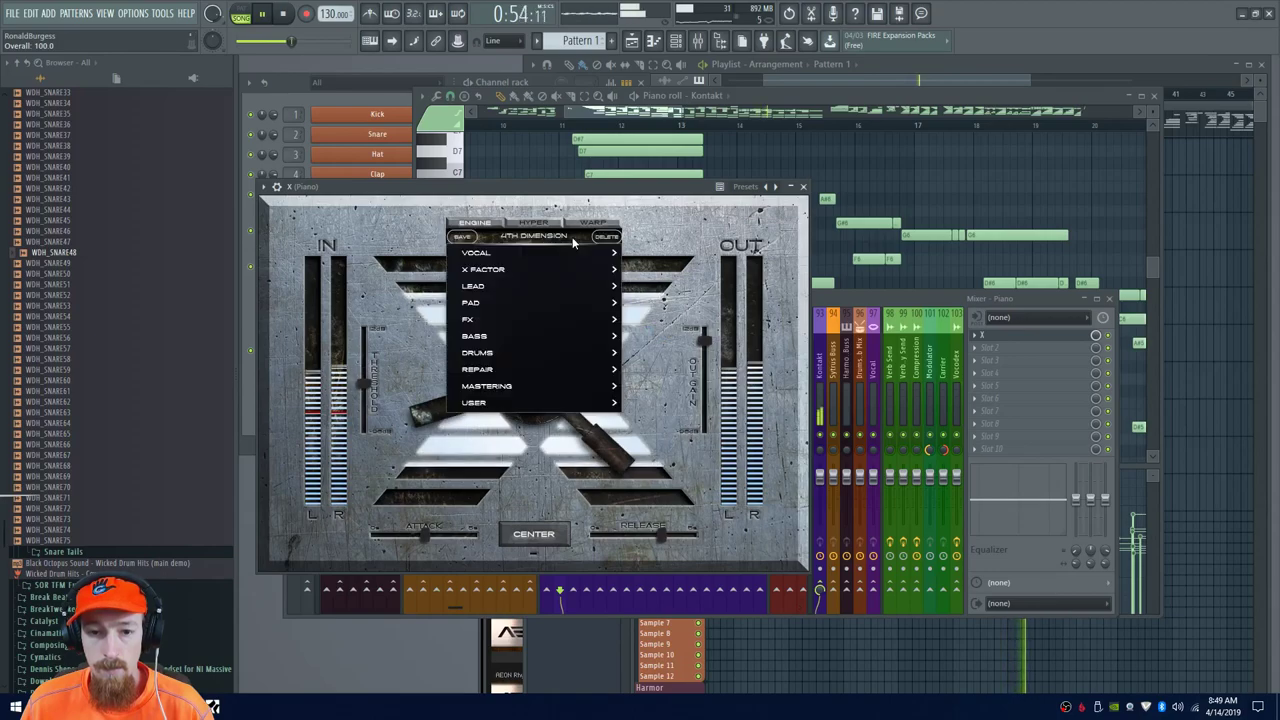
mouse_move(516, 296)
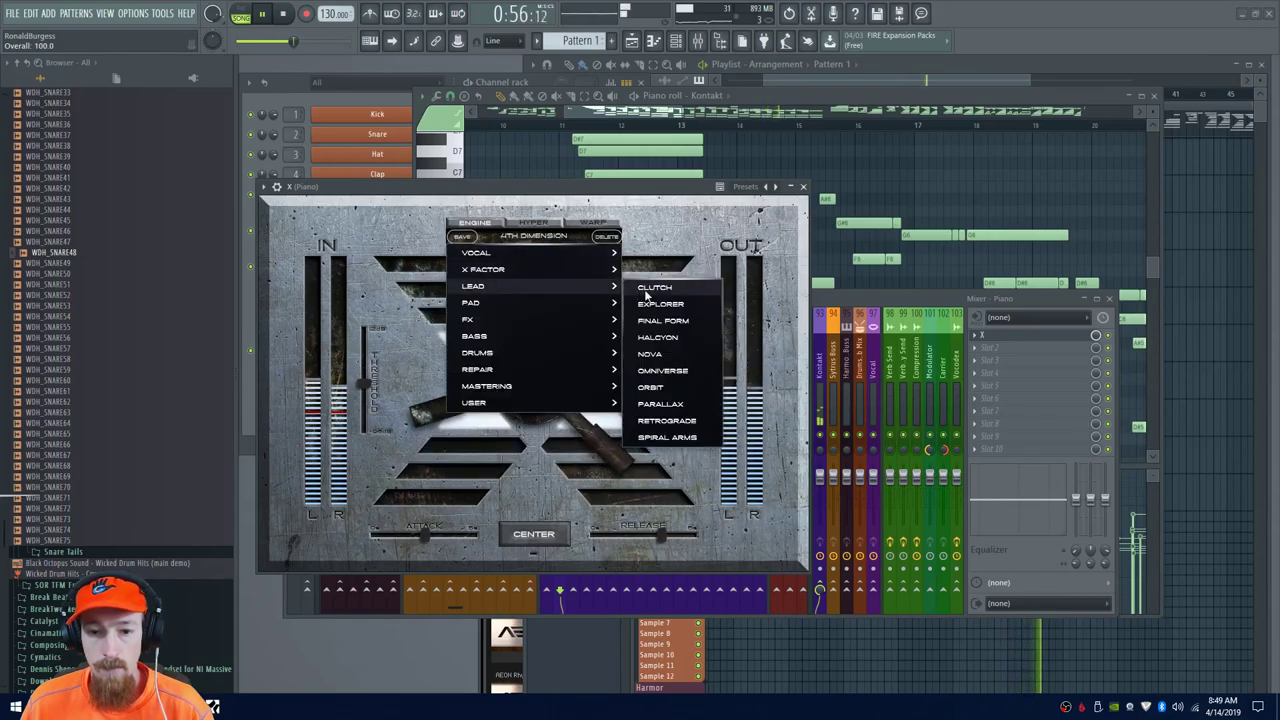
click(652, 287)
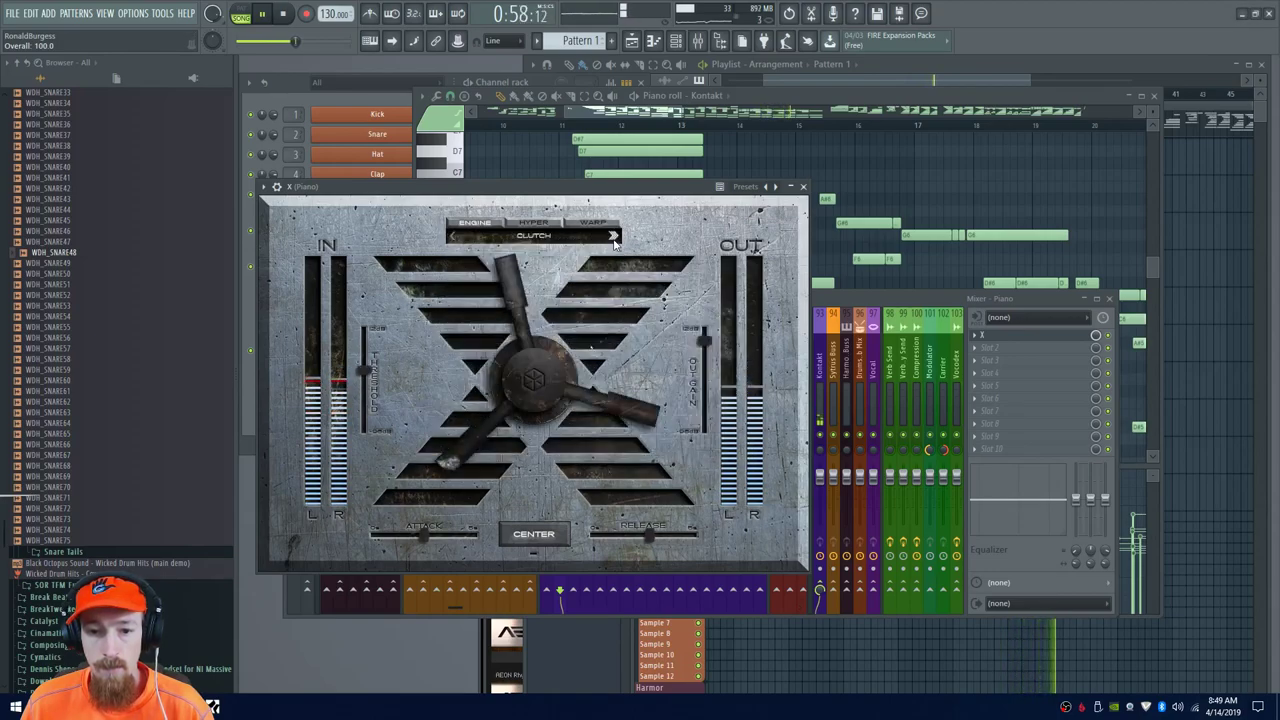
click(613, 237)
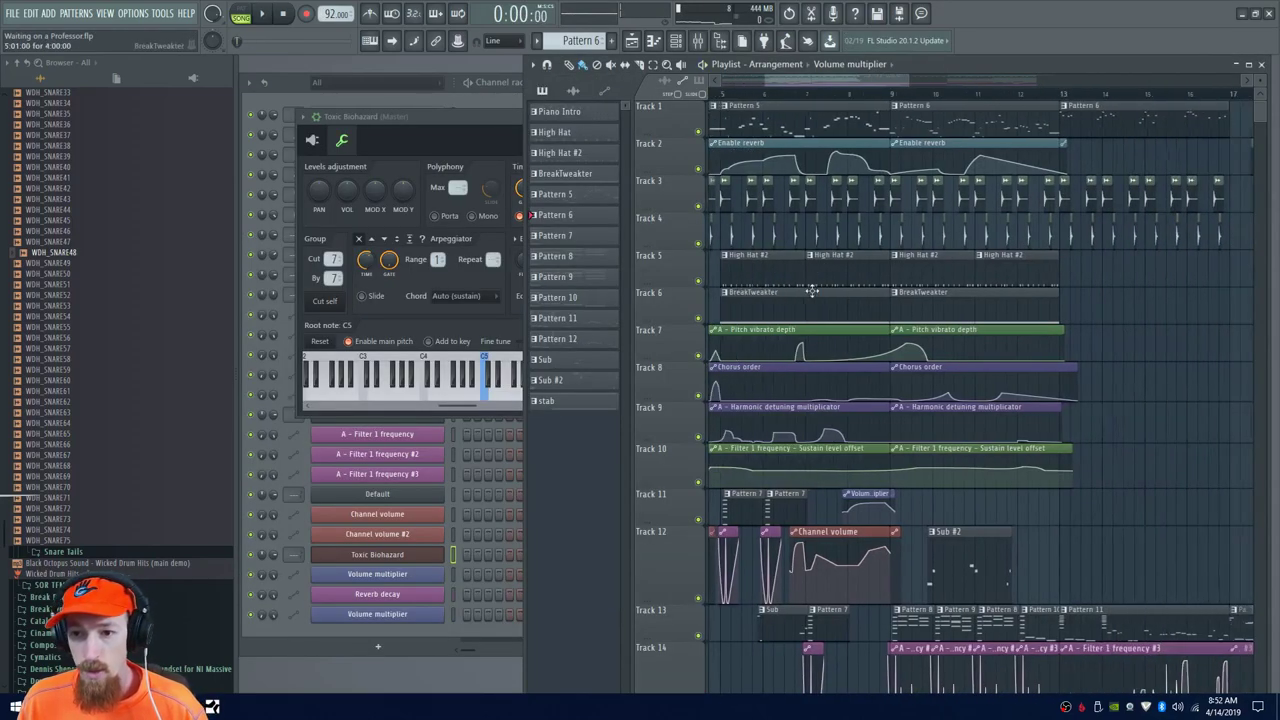
Select the Pattern 5 and Pattern 6 clips on Track 1 up to bar 13 and listen to the arrangement
scroll(781, 262, up, 4)
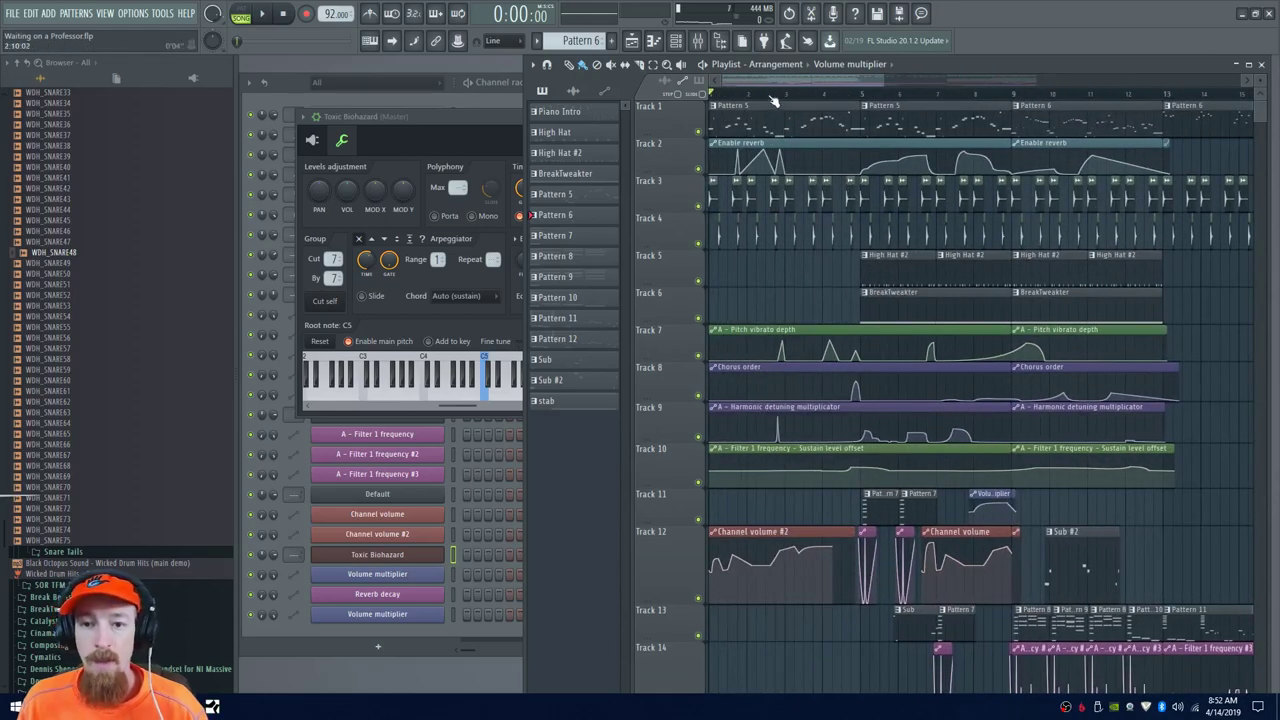
drag(770, 126, 1071, 124)
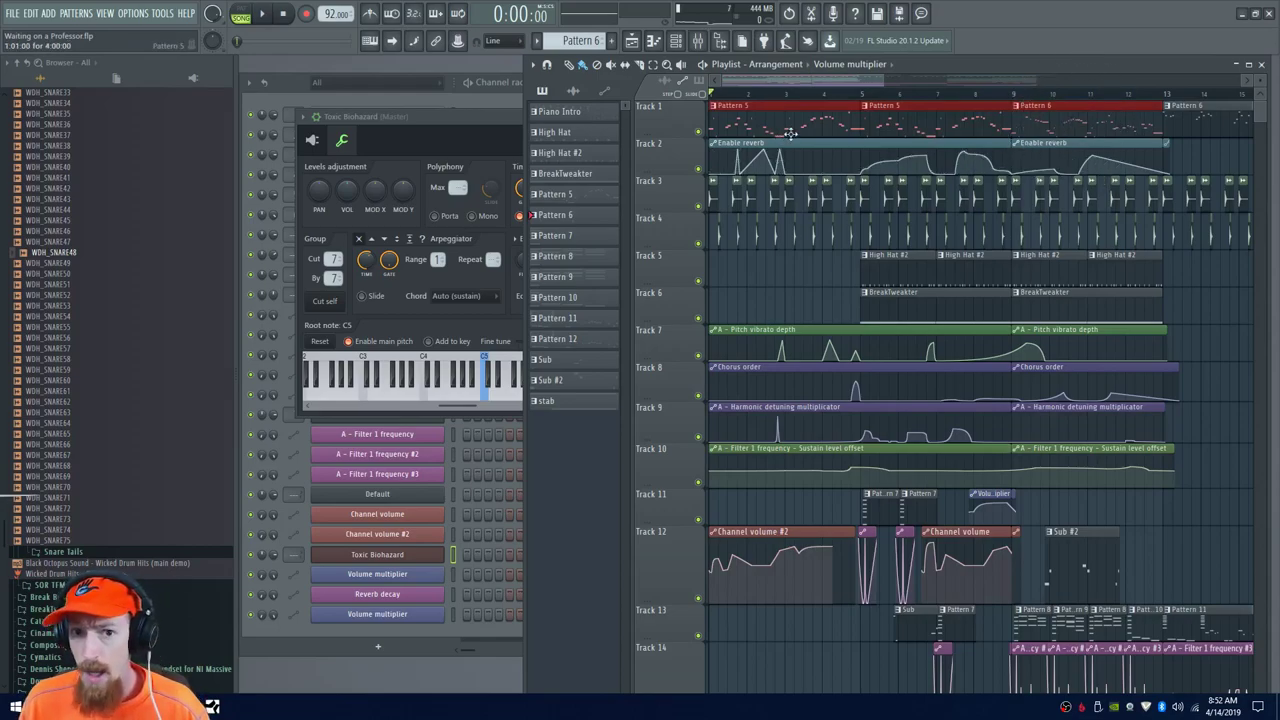
key(space)
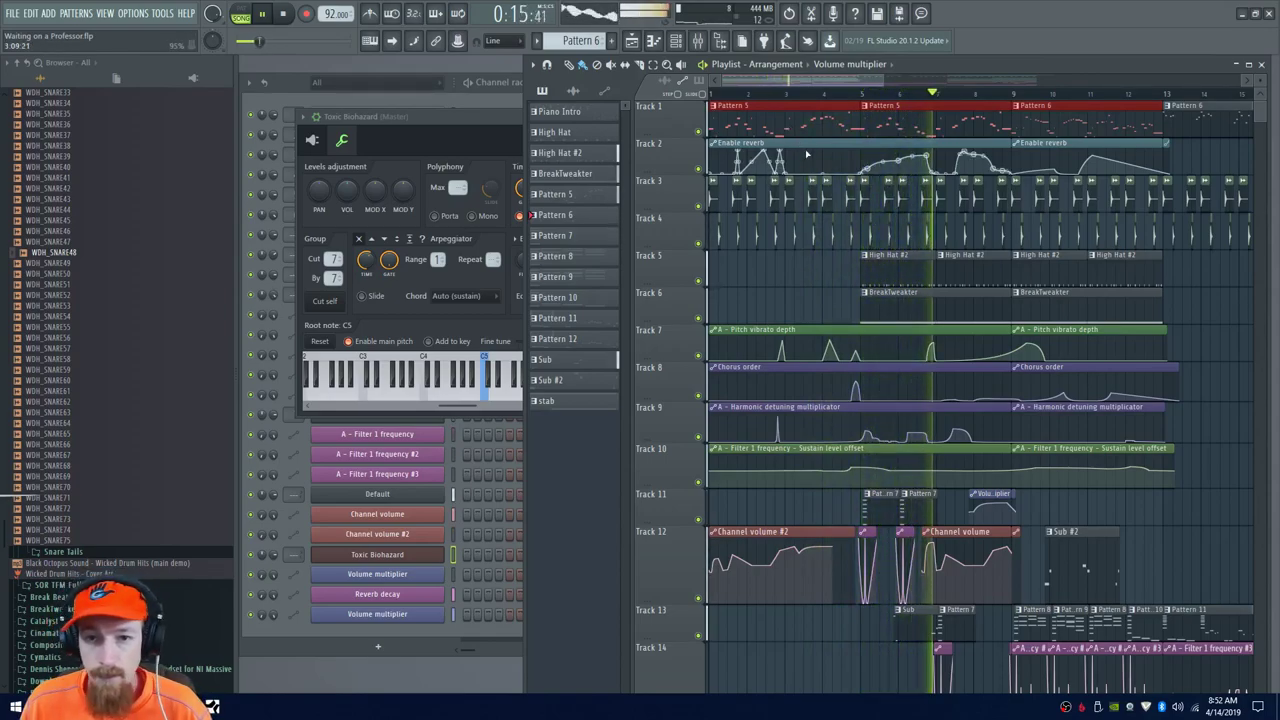
key(space)
Load the 4th Dimension bass preset in the X effect on the Funk mixer track and start playback
click(543, 92)
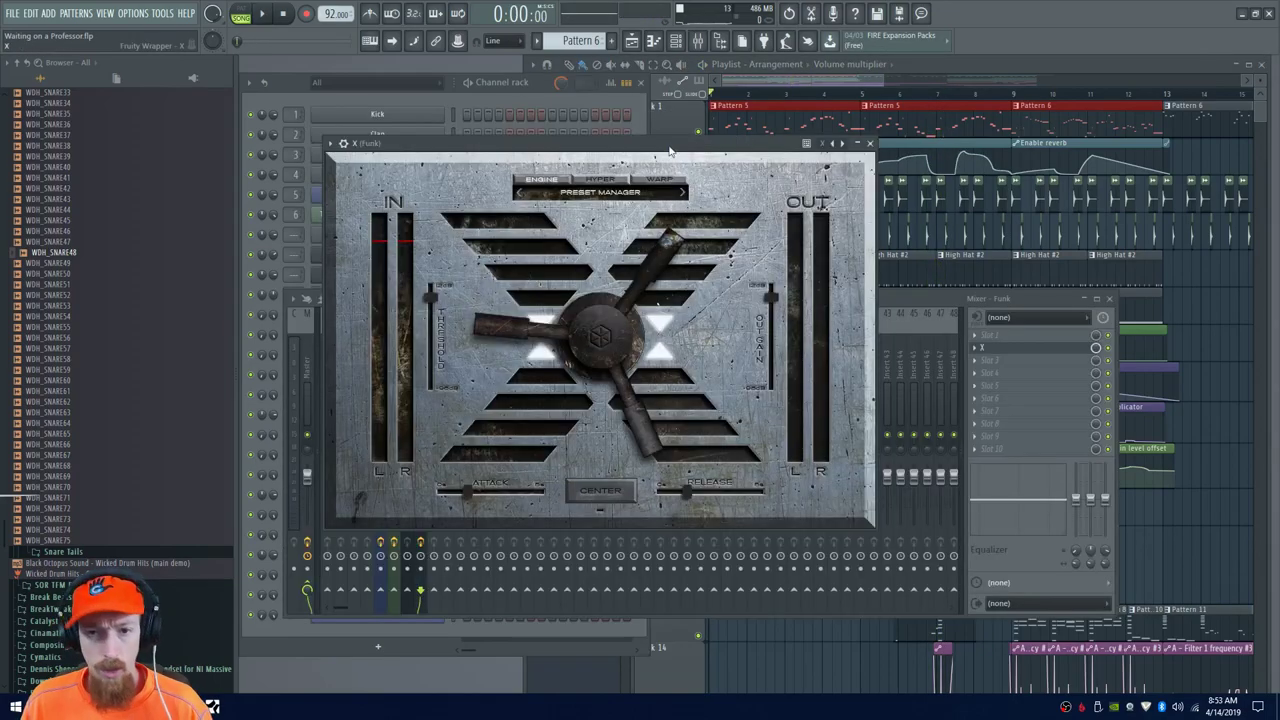
drag(660, 152, 650, 158)
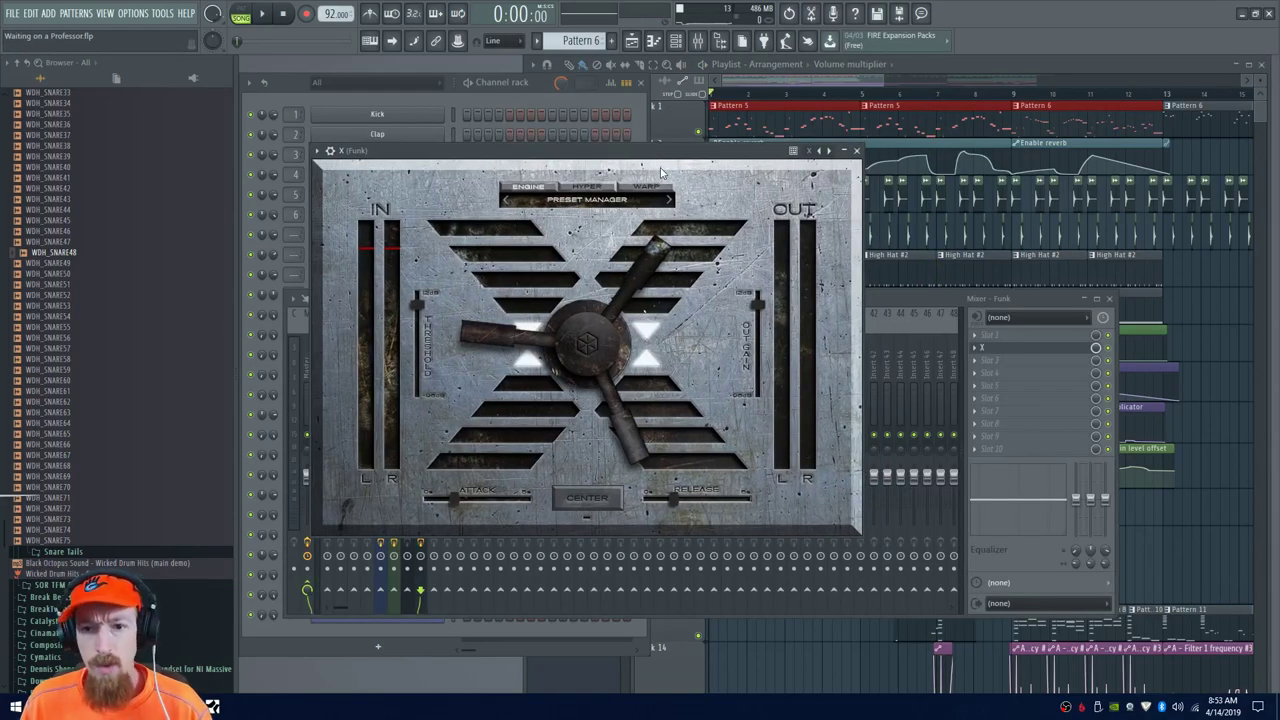
click(634, 200)
mouse_move(582, 298)
click(726, 301)
drag(612, 152, 585, 154)
key(space)
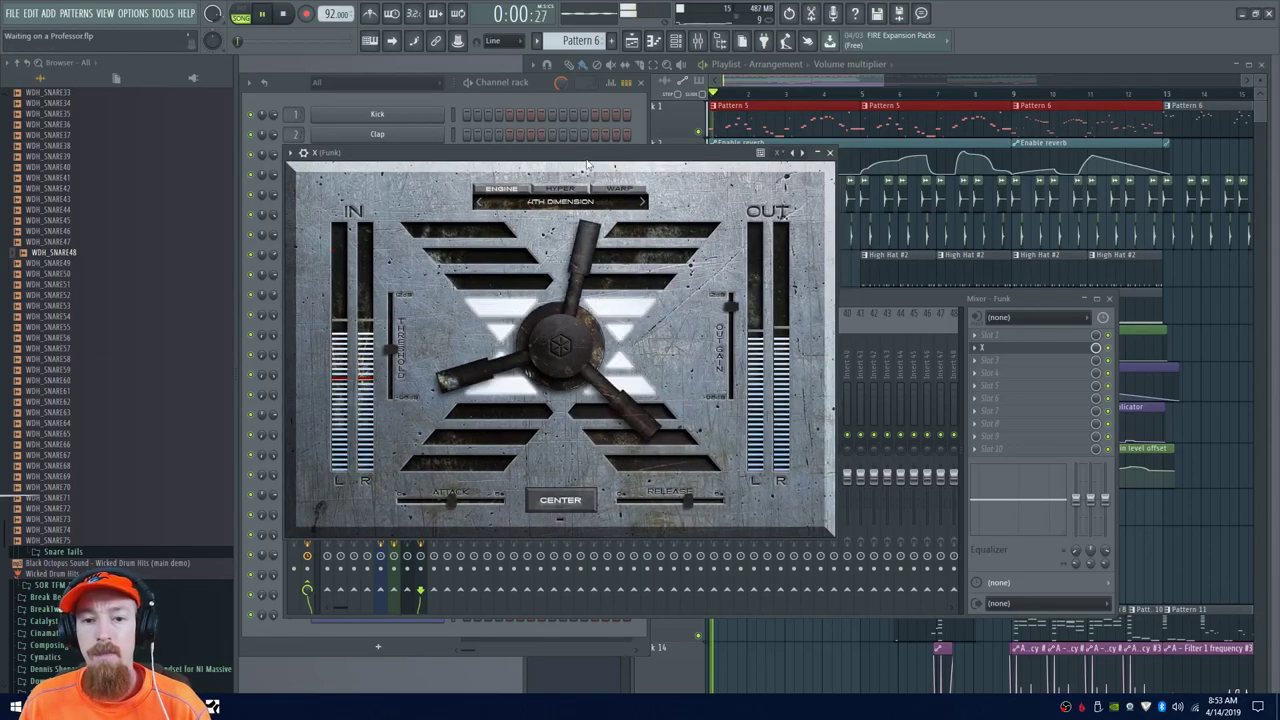
Audition the X presets from Awoken through Quantum one by one on the playing Funk track
click(640, 203)
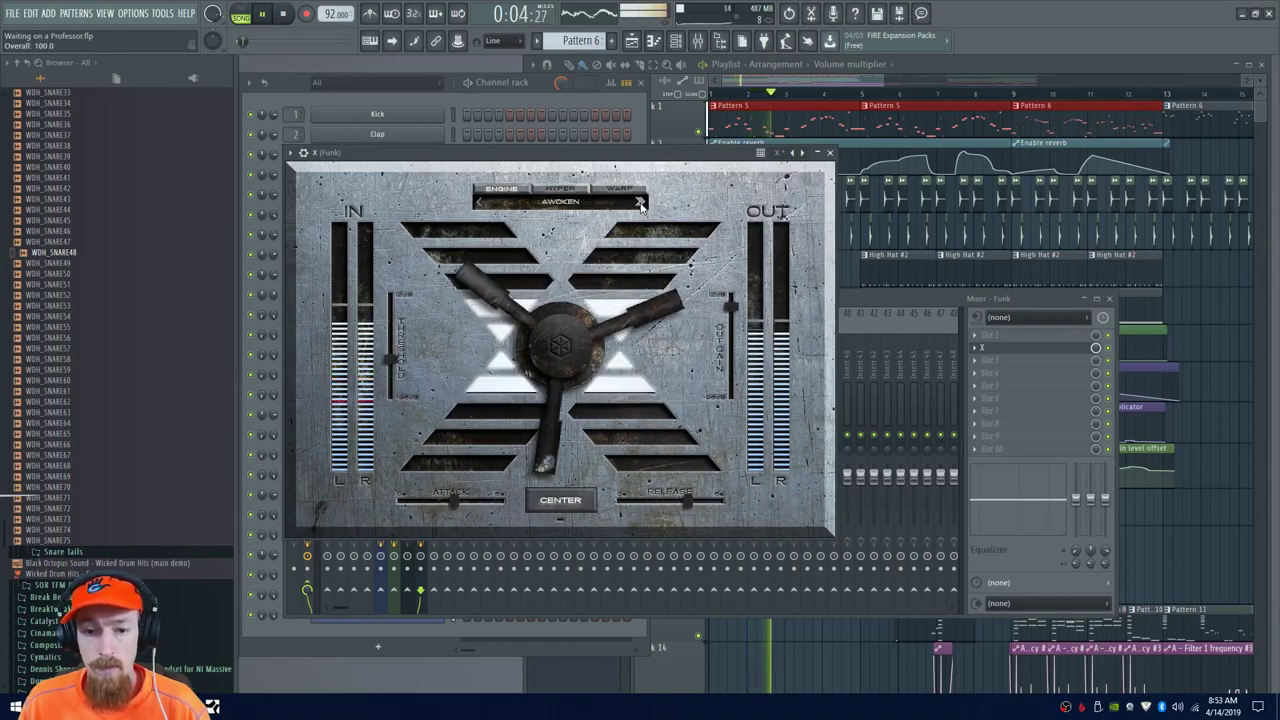
click(640, 203)
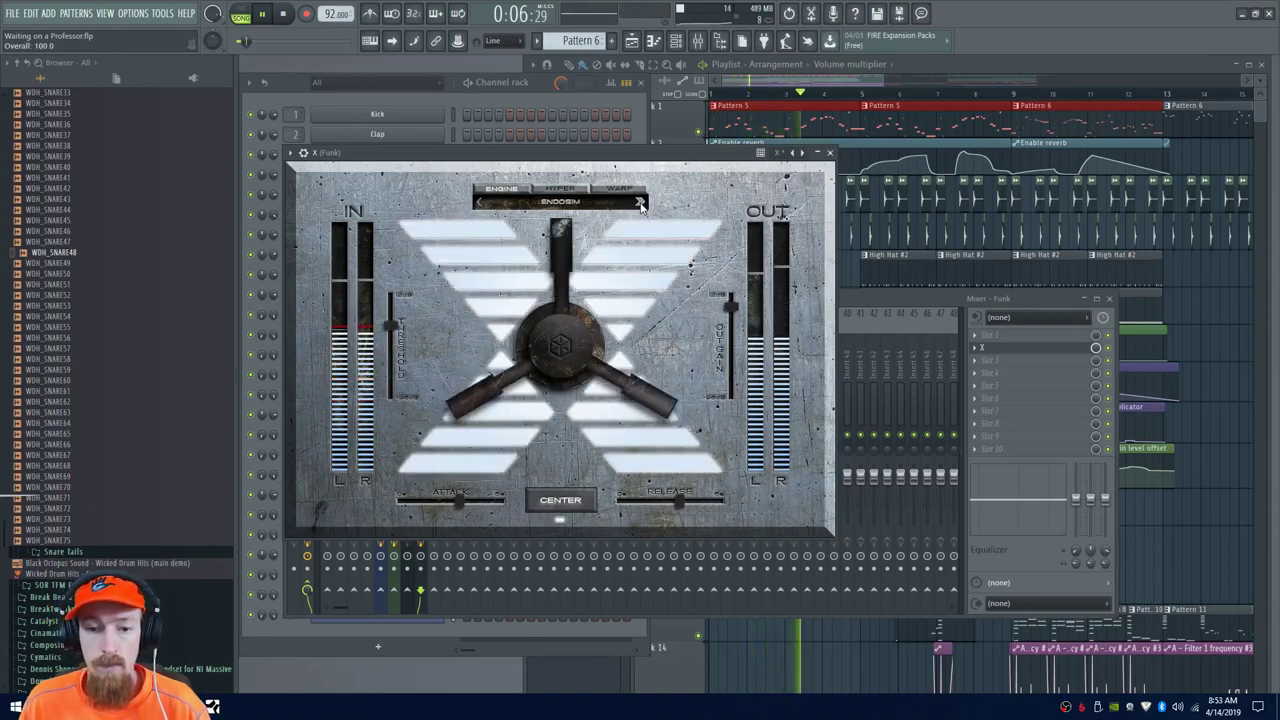
click(640, 203)
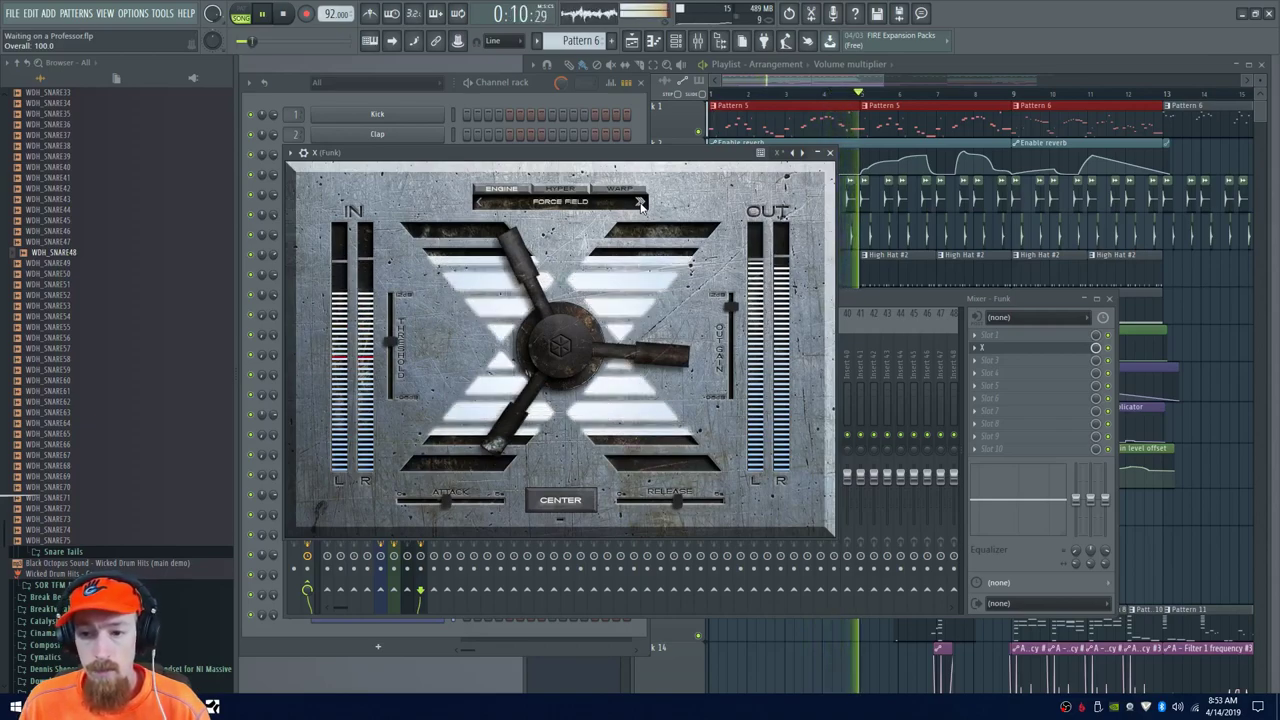
click(640, 203)
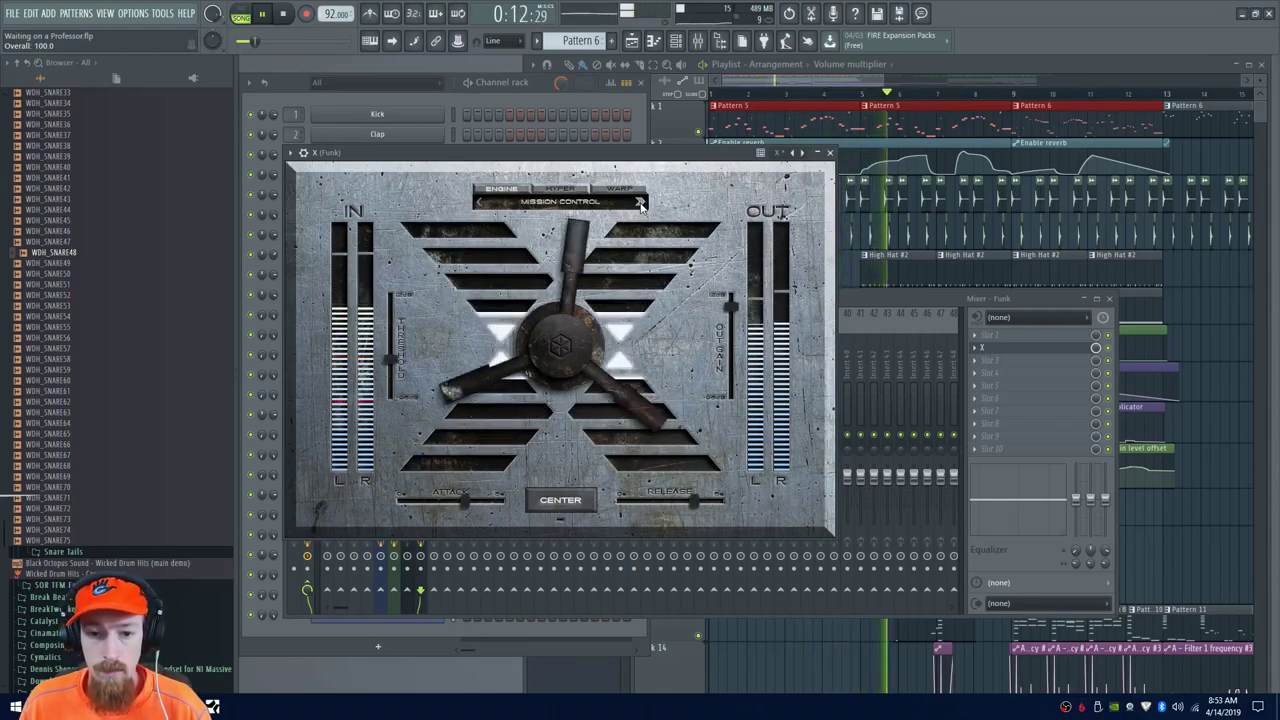
click(640, 203)
click(640, 203)
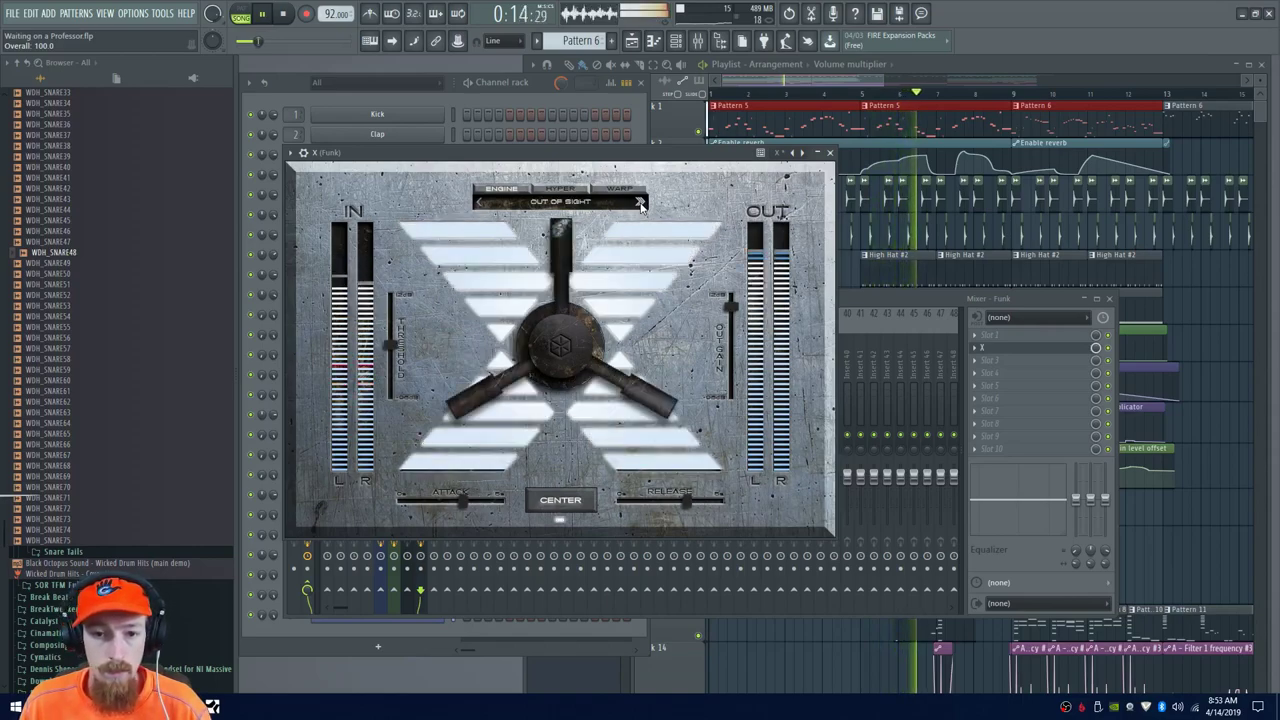
click(640, 203)
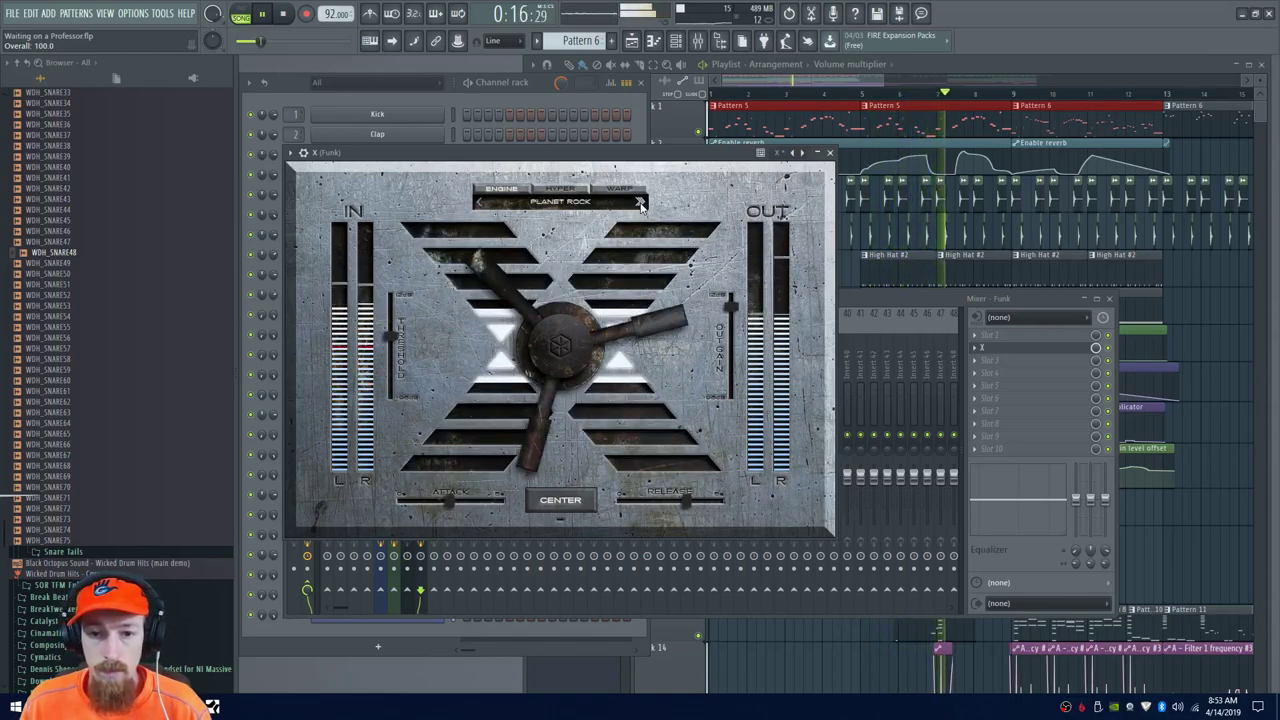
click(640, 203)
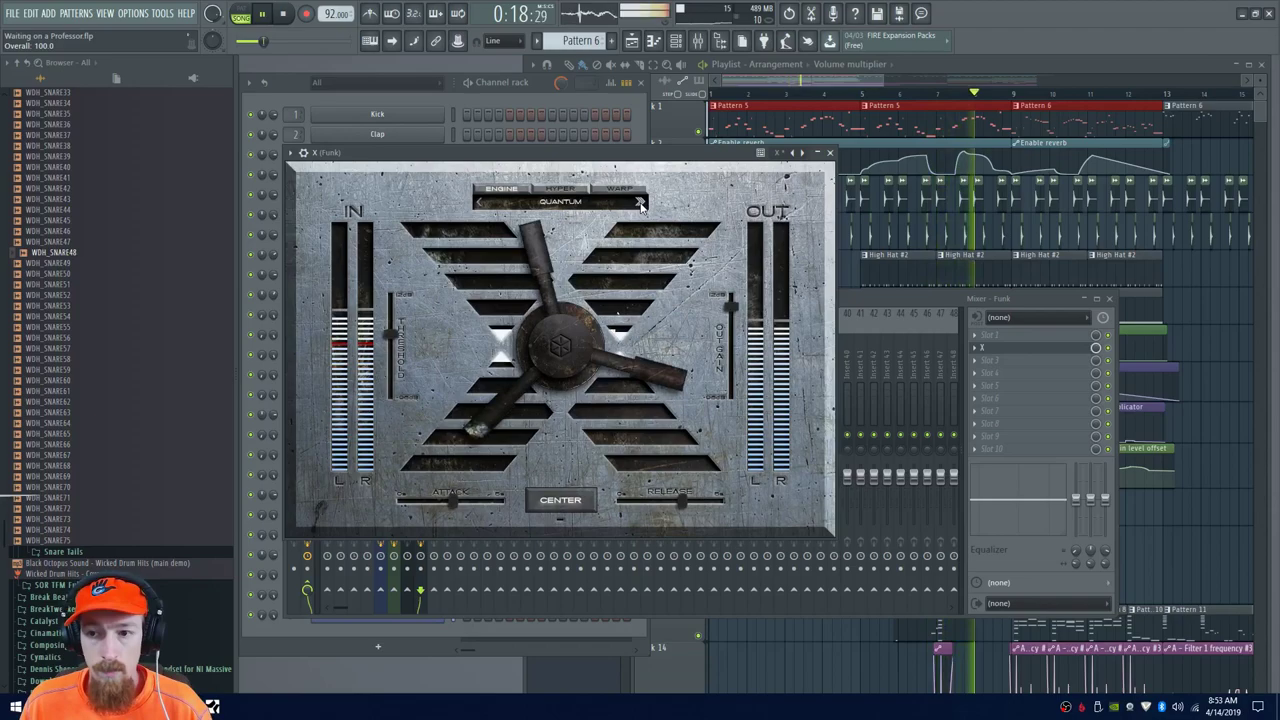
Continue stepping through X presets on the Funk track from Absolute Zero and settle on Kick In
click(640, 203)
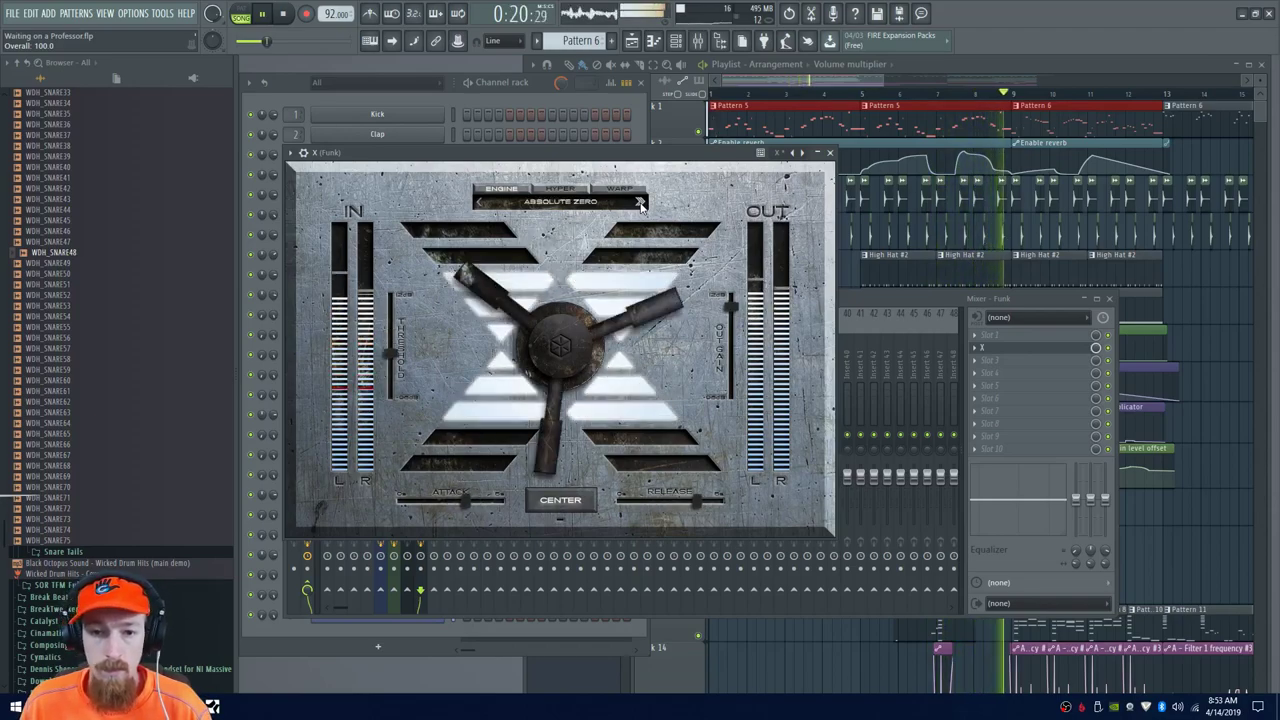
click(640, 203)
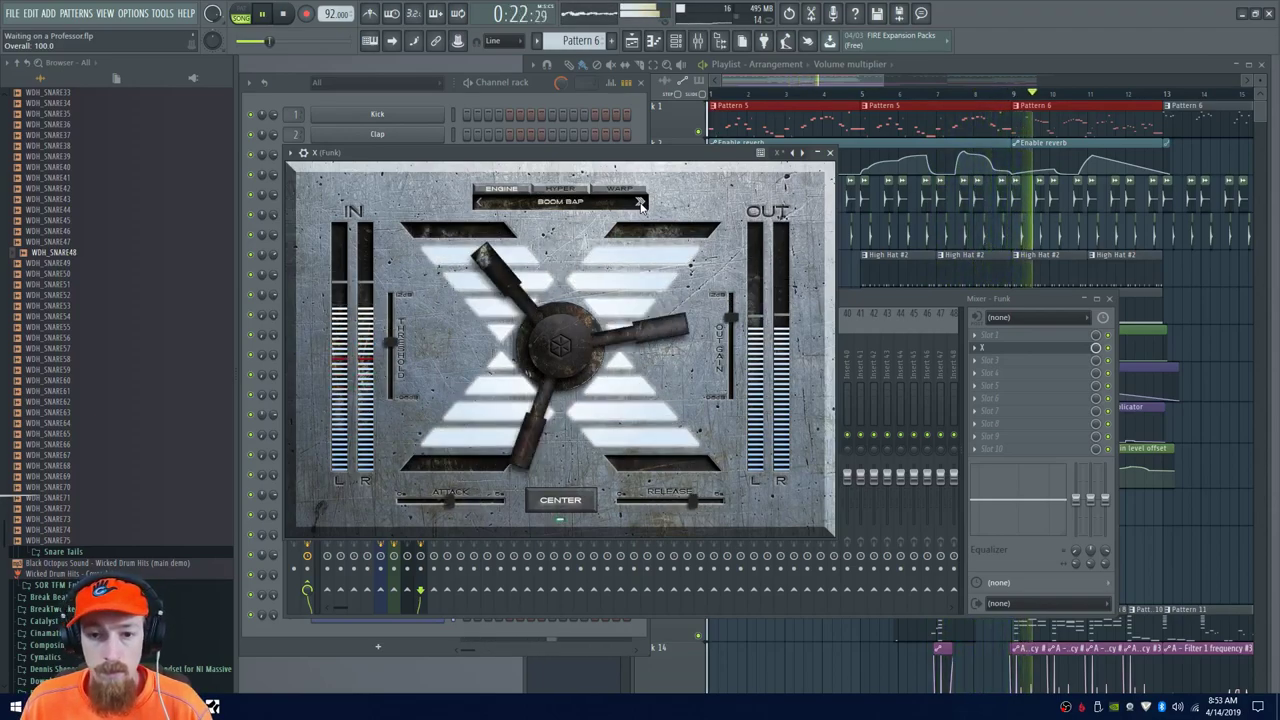
click(640, 203)
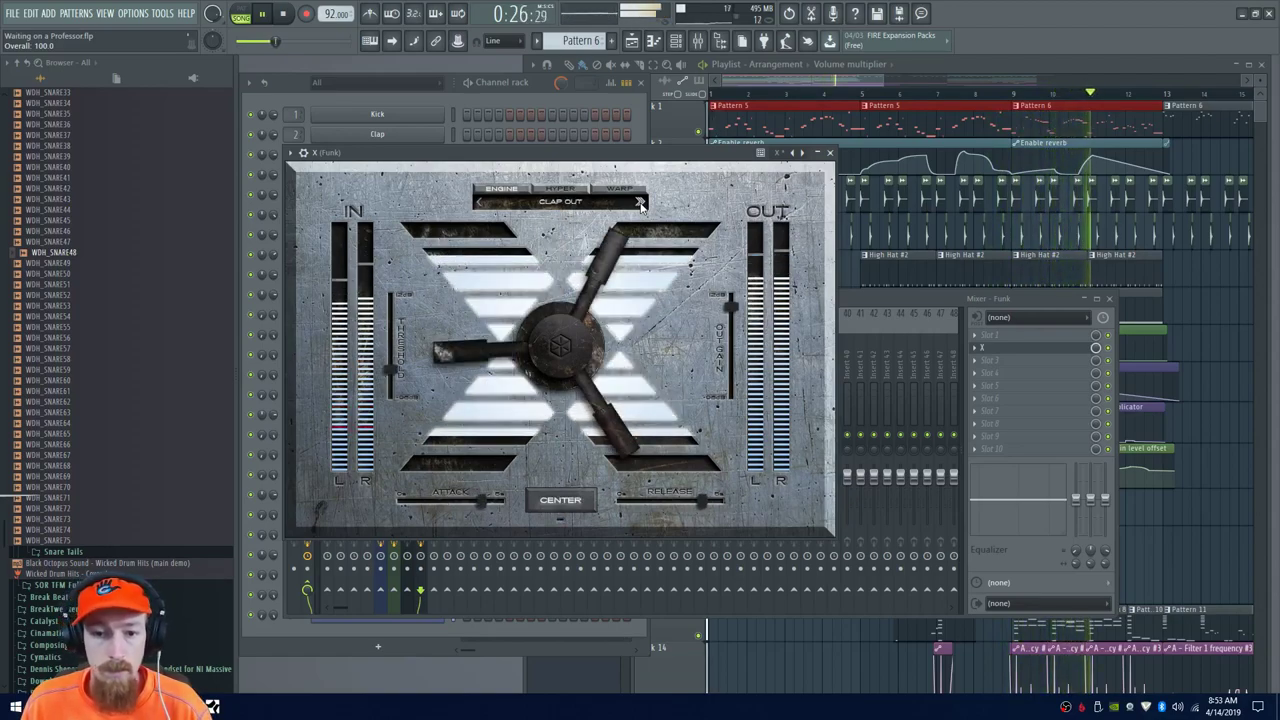
click(640, 203)
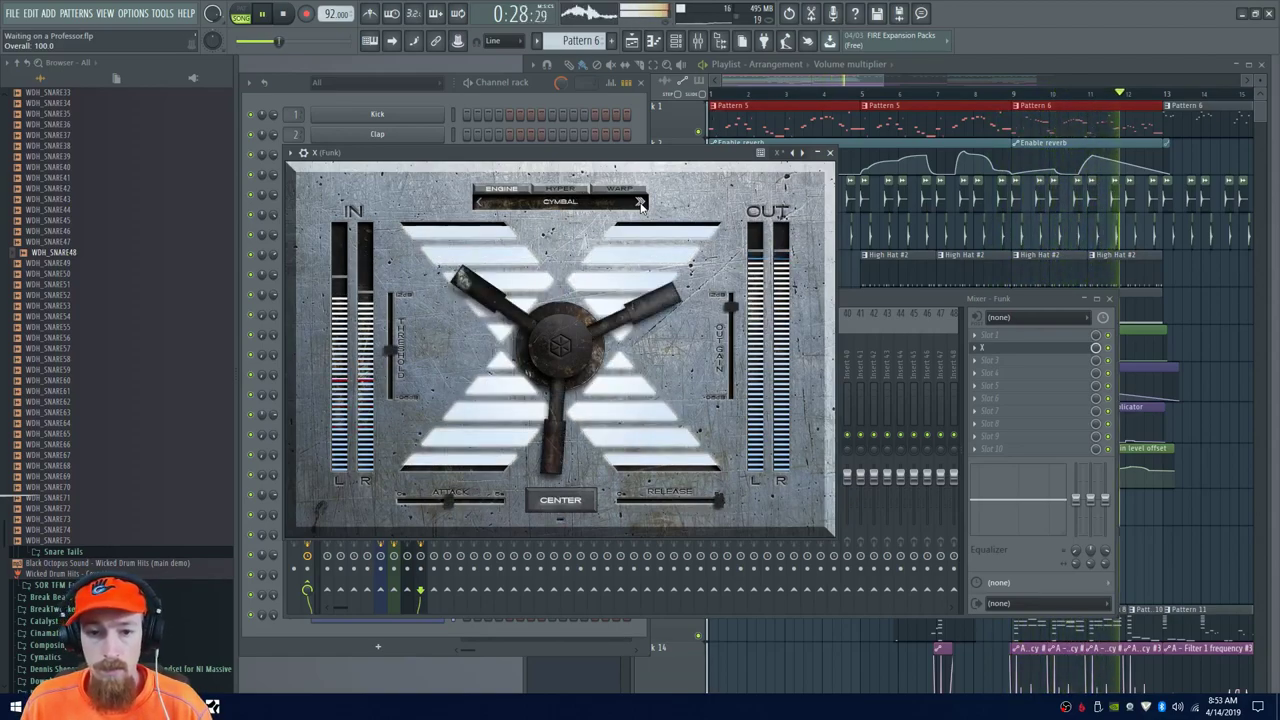
click(640, 203)
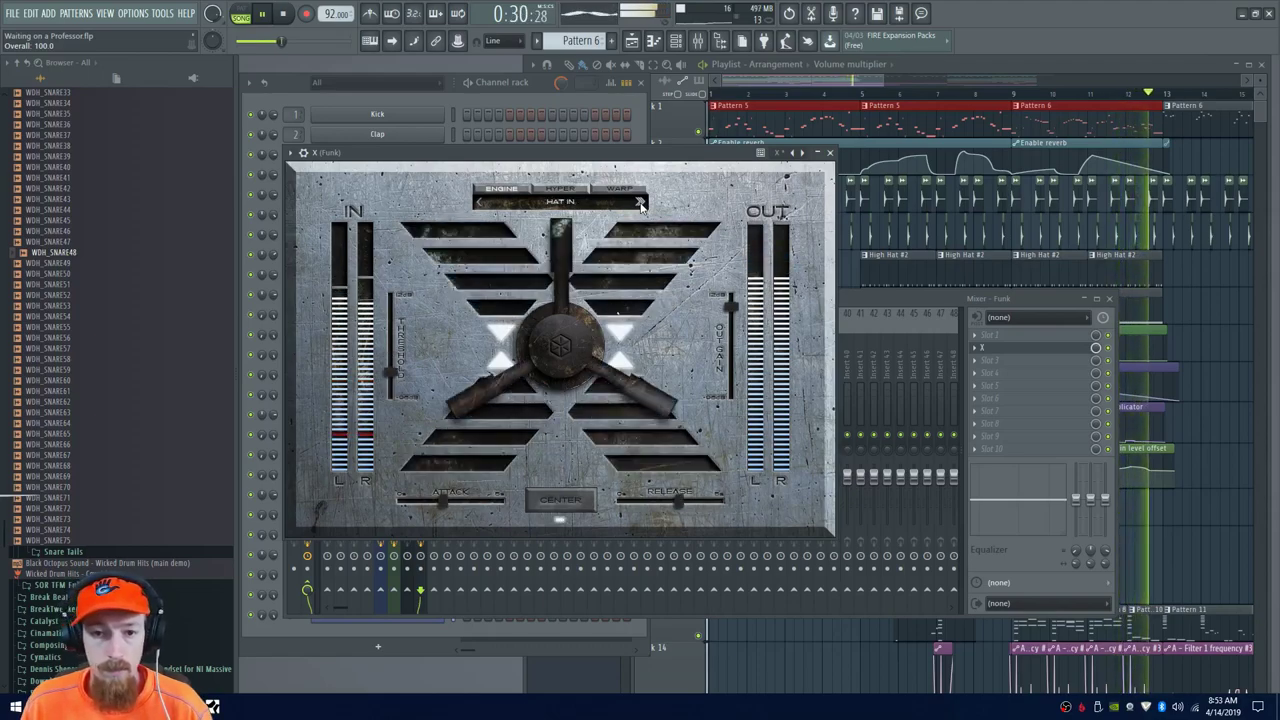
click(640, 203)
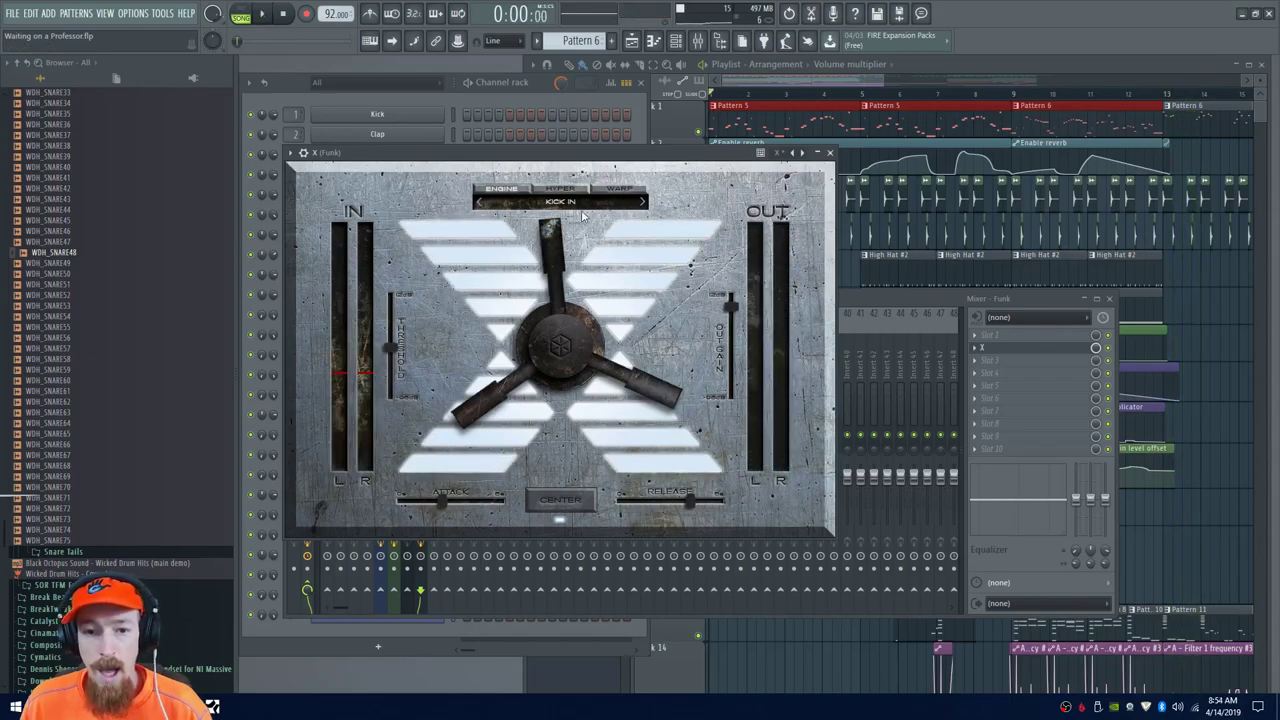
Audition more X presets on the playing Funk track, including Ohm, Quantum, Boom Bap and Cymbal
click(631, 197)
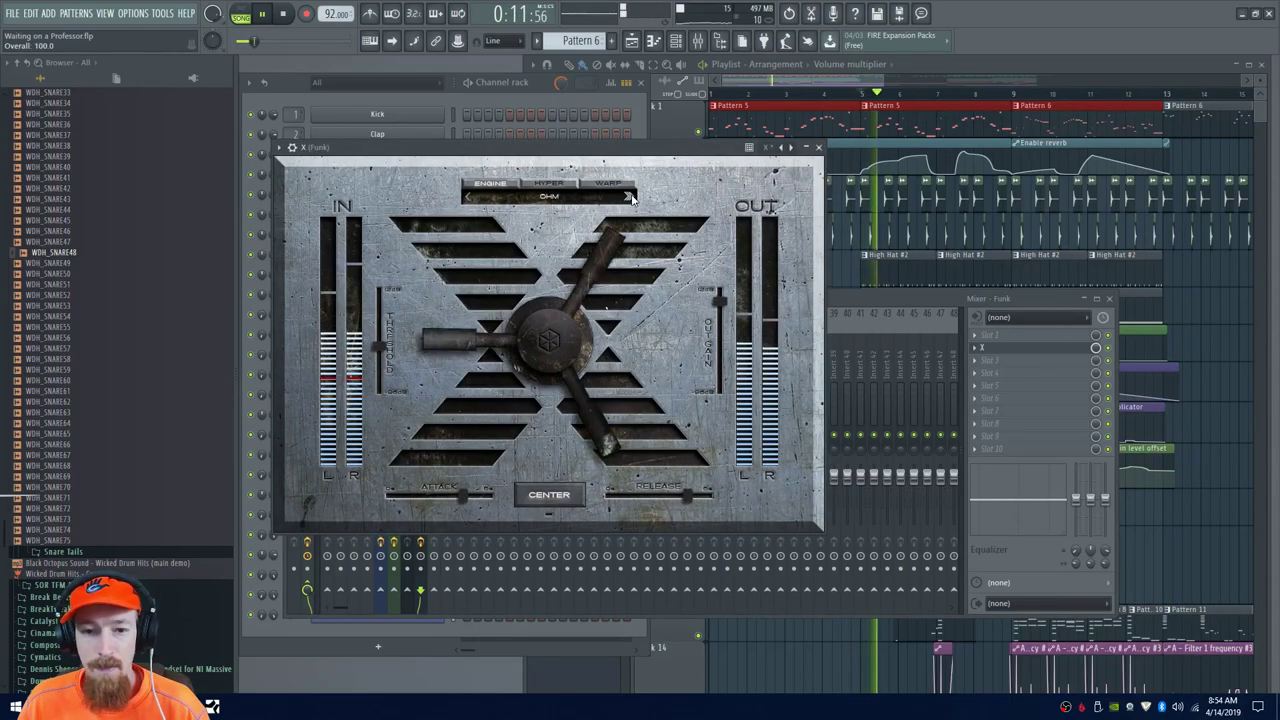
click(631, 197)
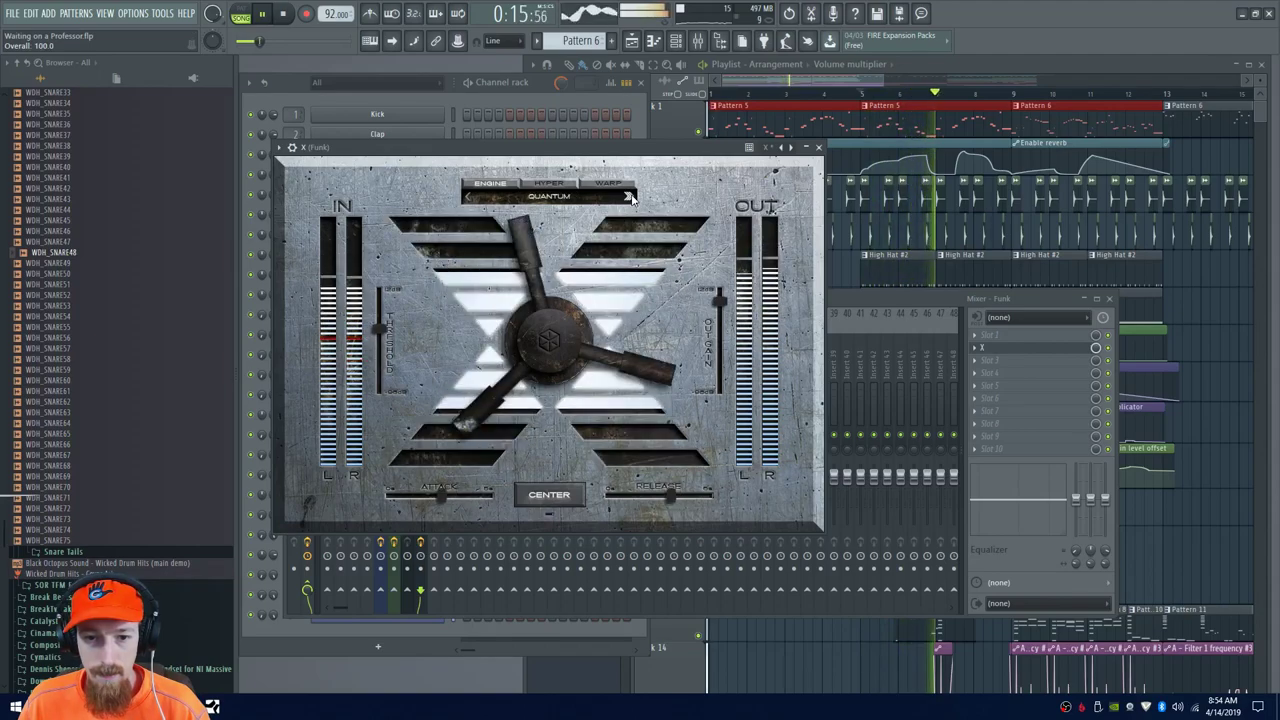
click(631, 197)
click(631, 197)
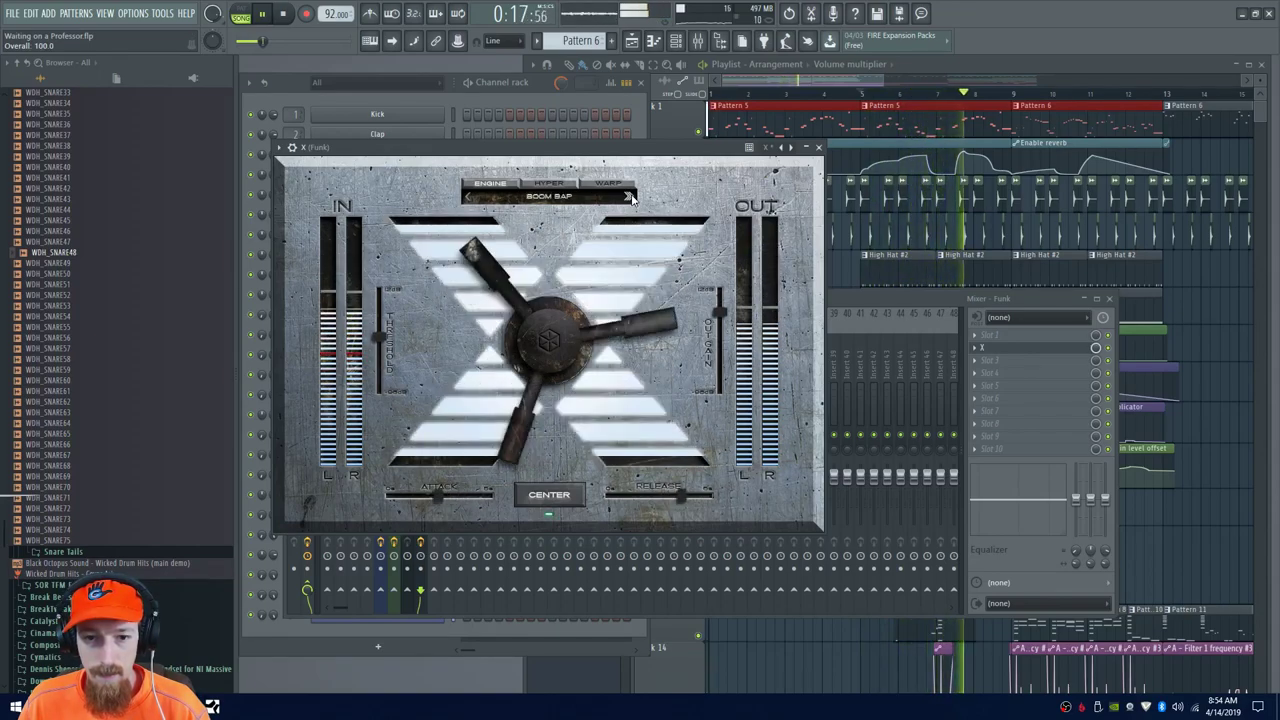
click(631, 197)
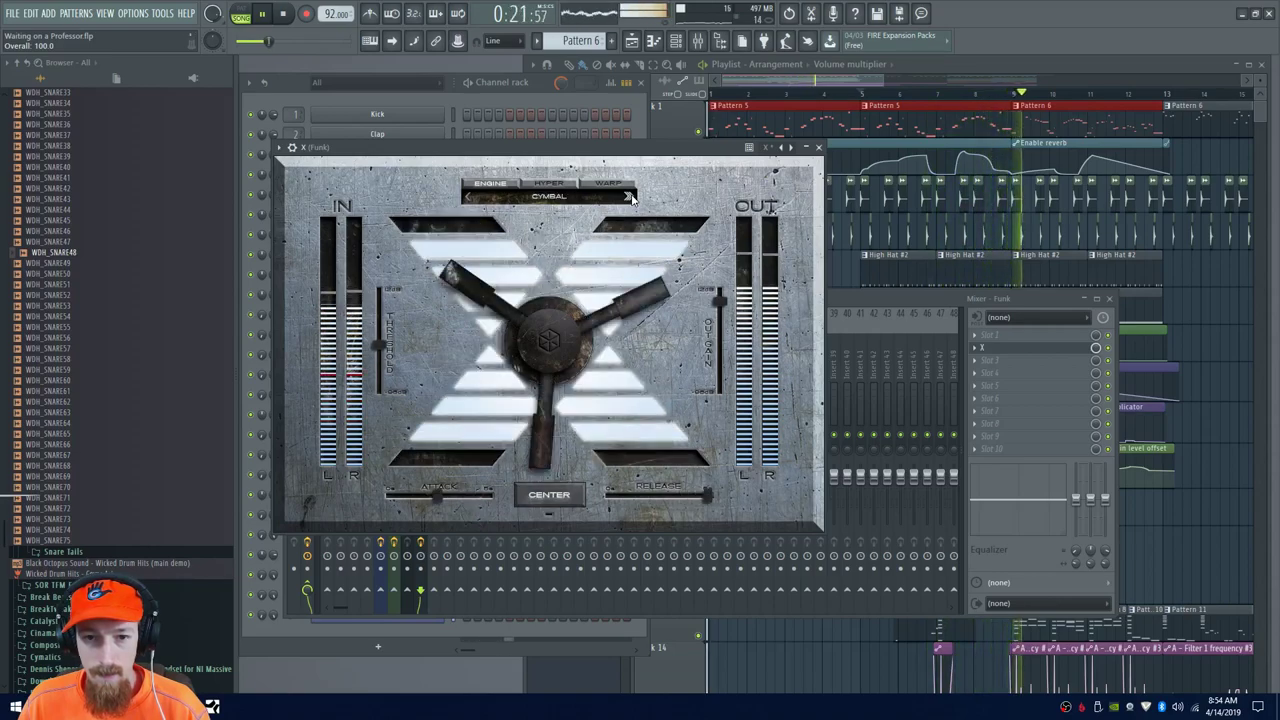
click(631, 197)
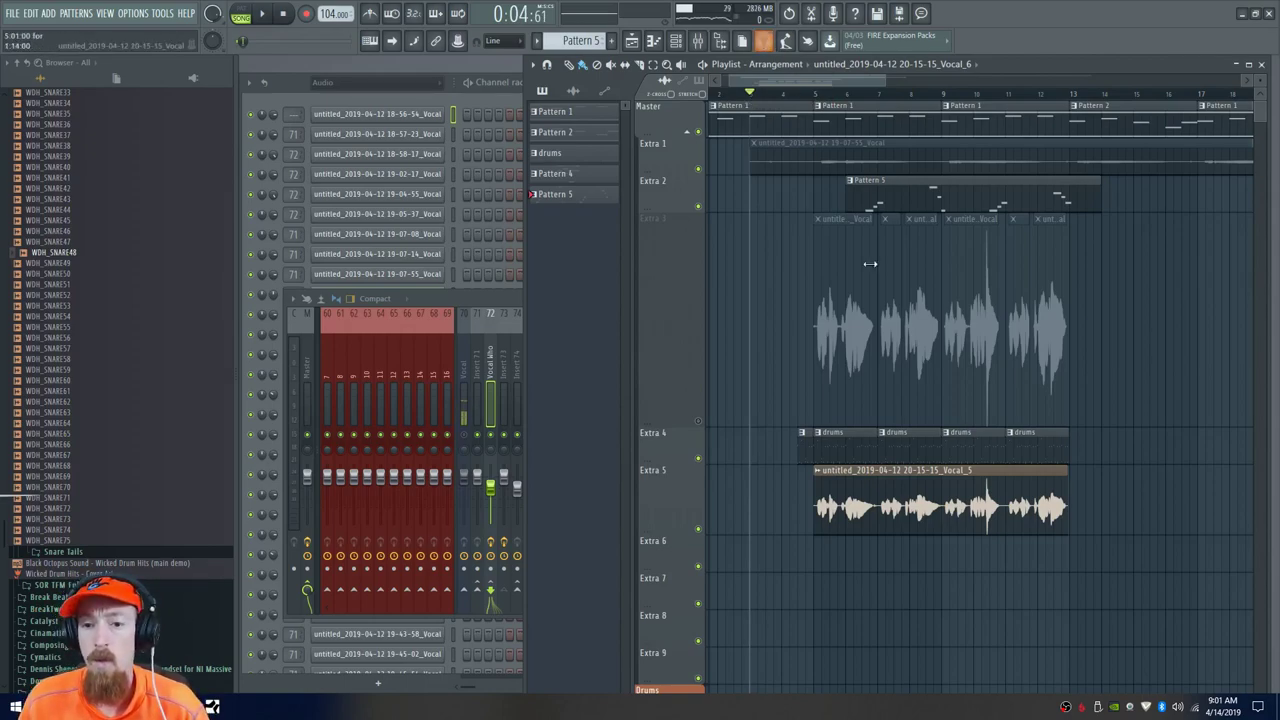
Select the vocal audio clip on Extra 5 and examine the X effect on the Vocal Who mixer track
click(1043, 492)
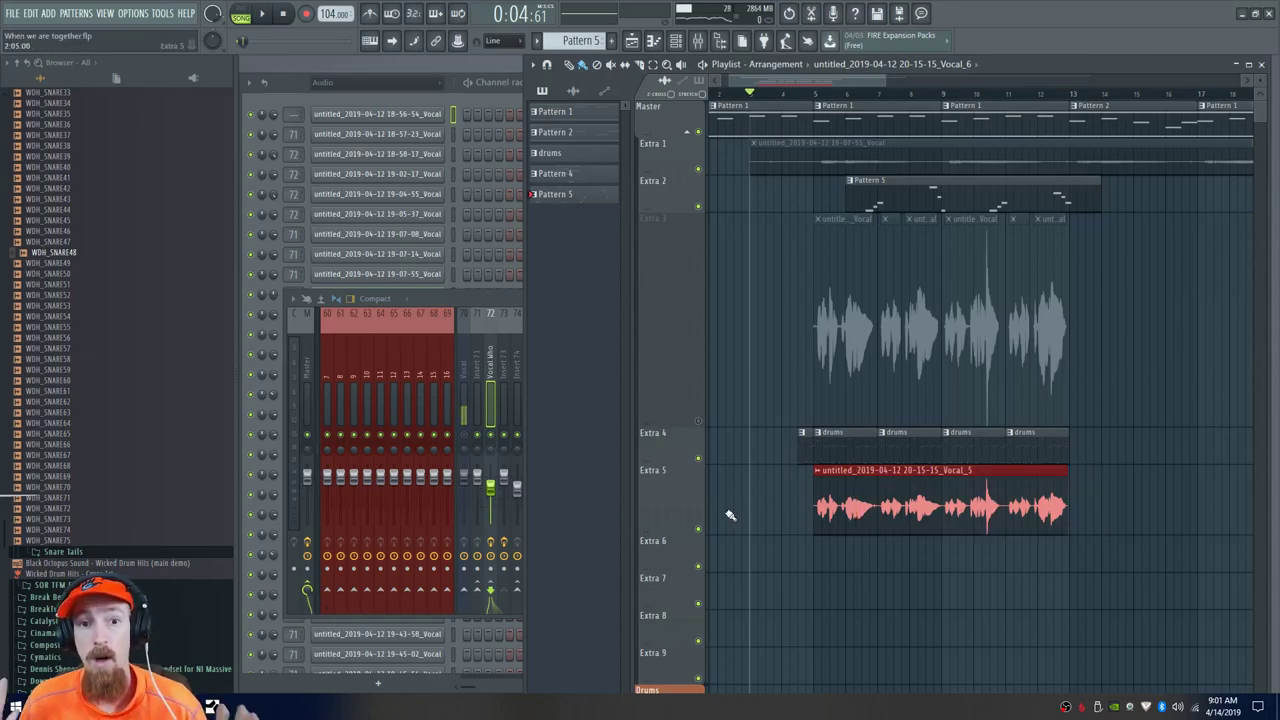
click(494, 368)
click(506, 374)
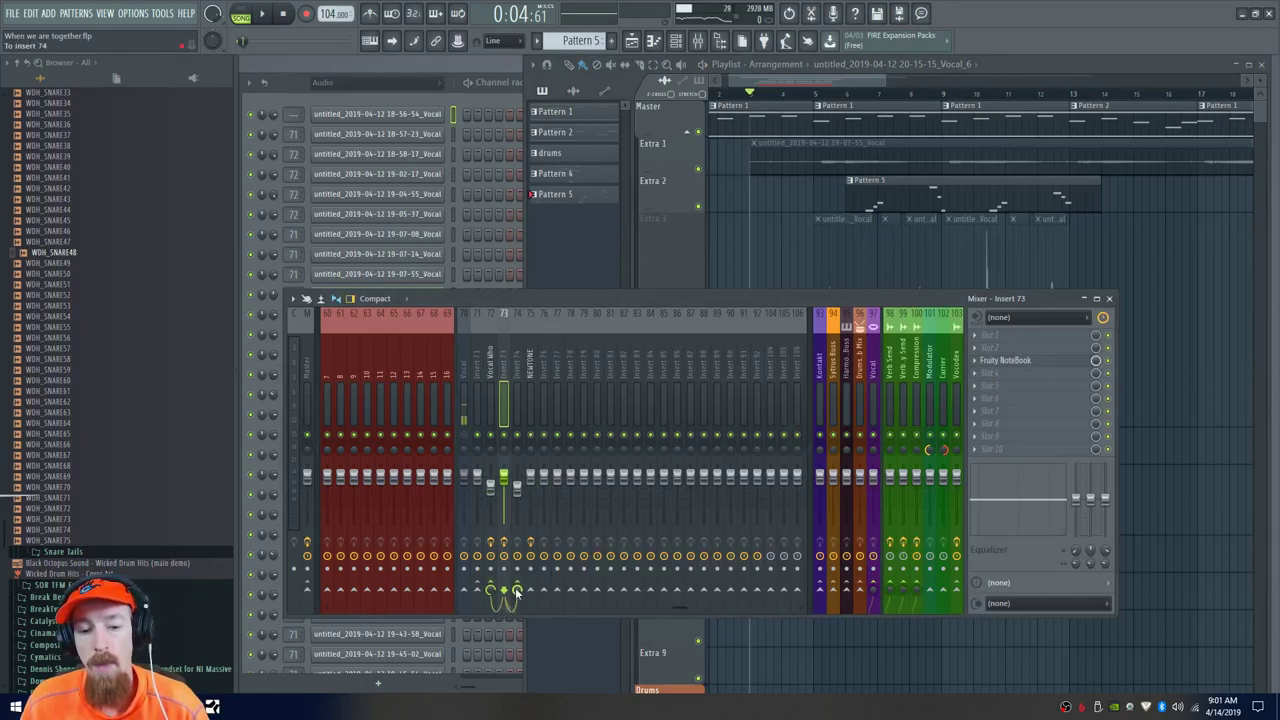
click(491, 395)
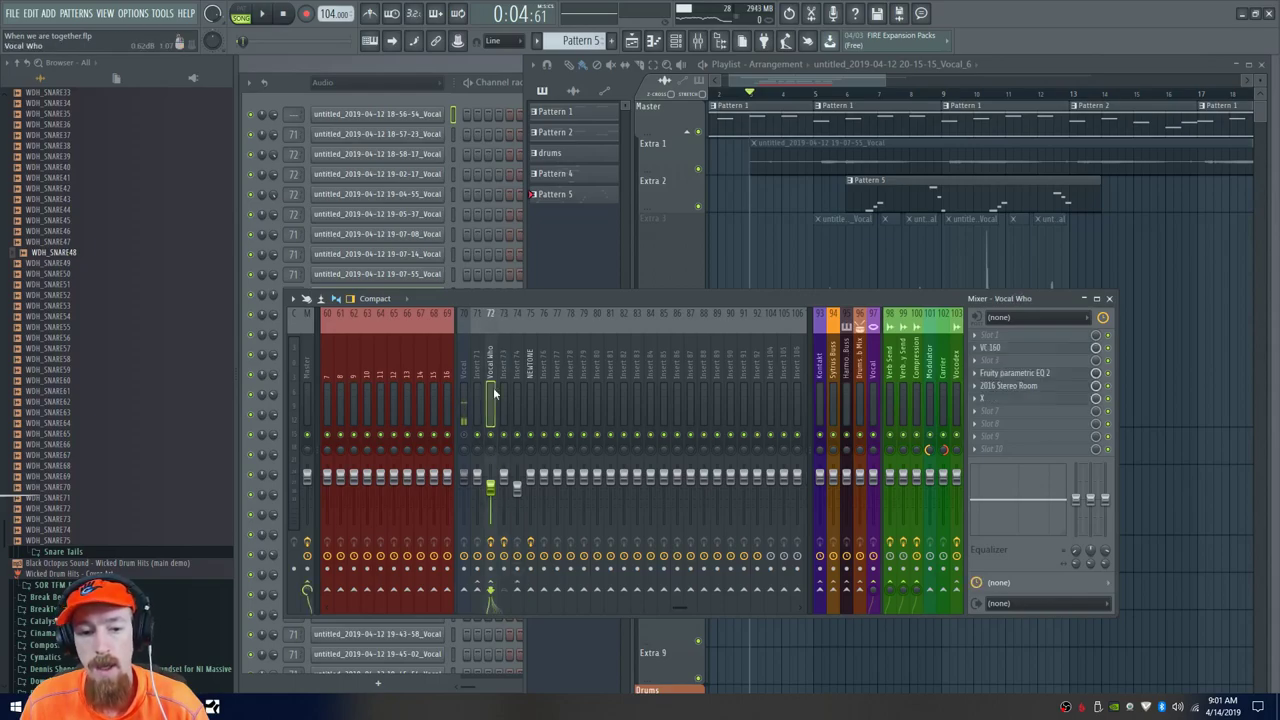
click(1034, 400)
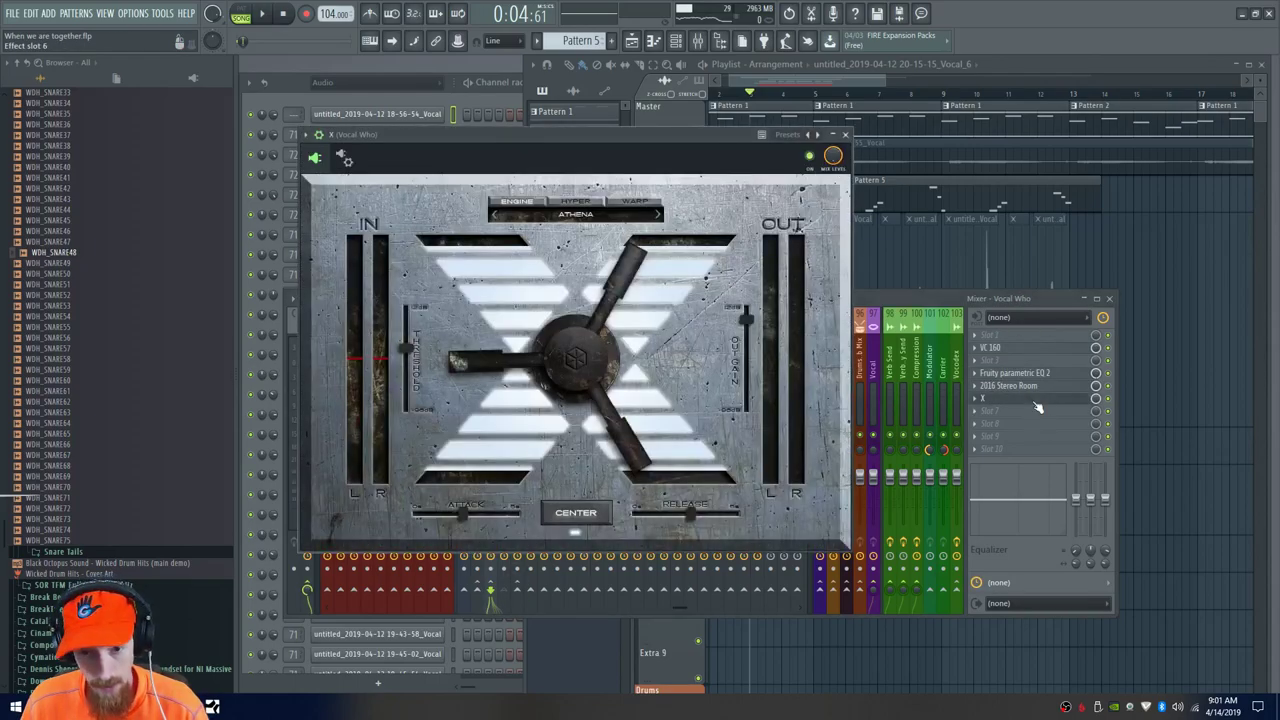
click(1038, 404)
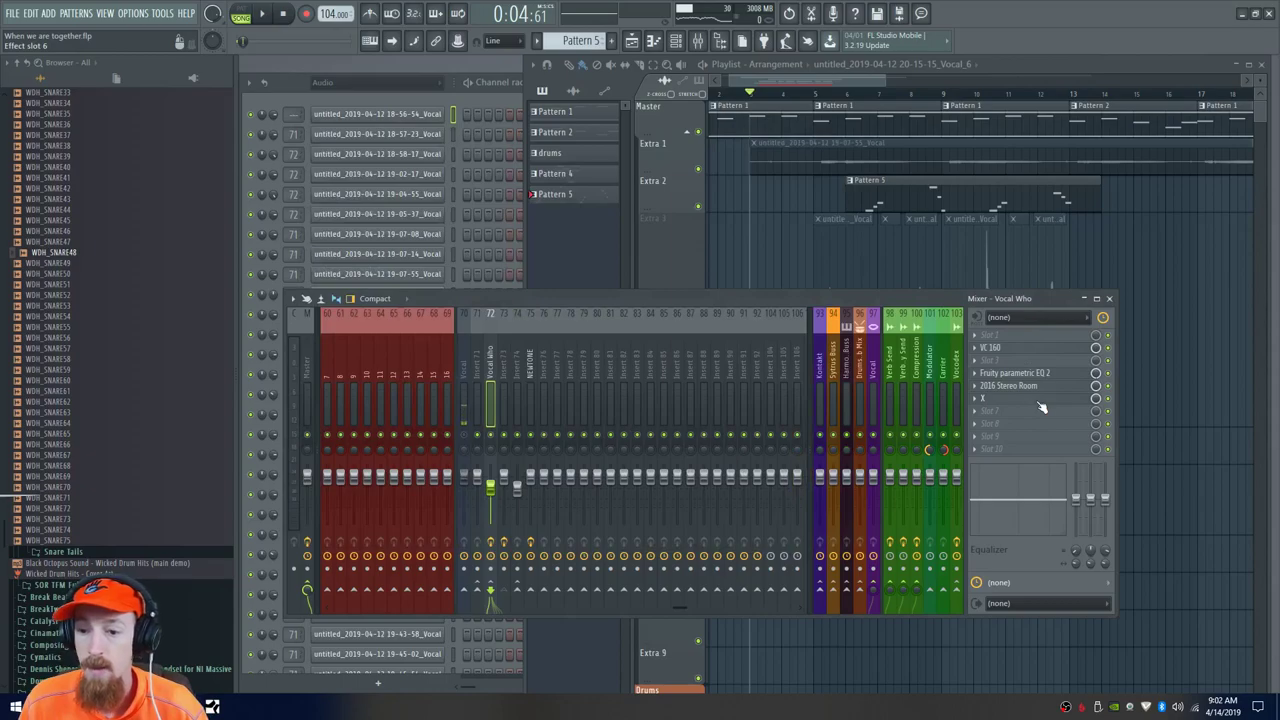
click(1041, 407)
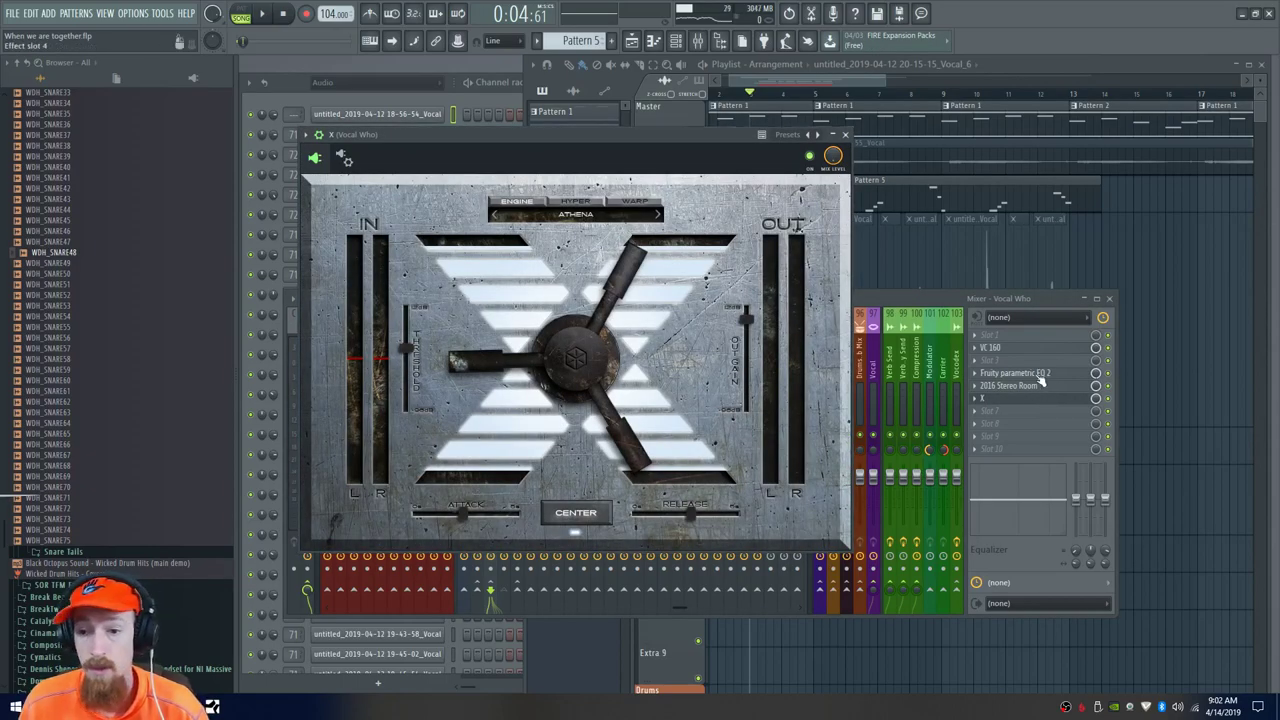
click(1033, 405)
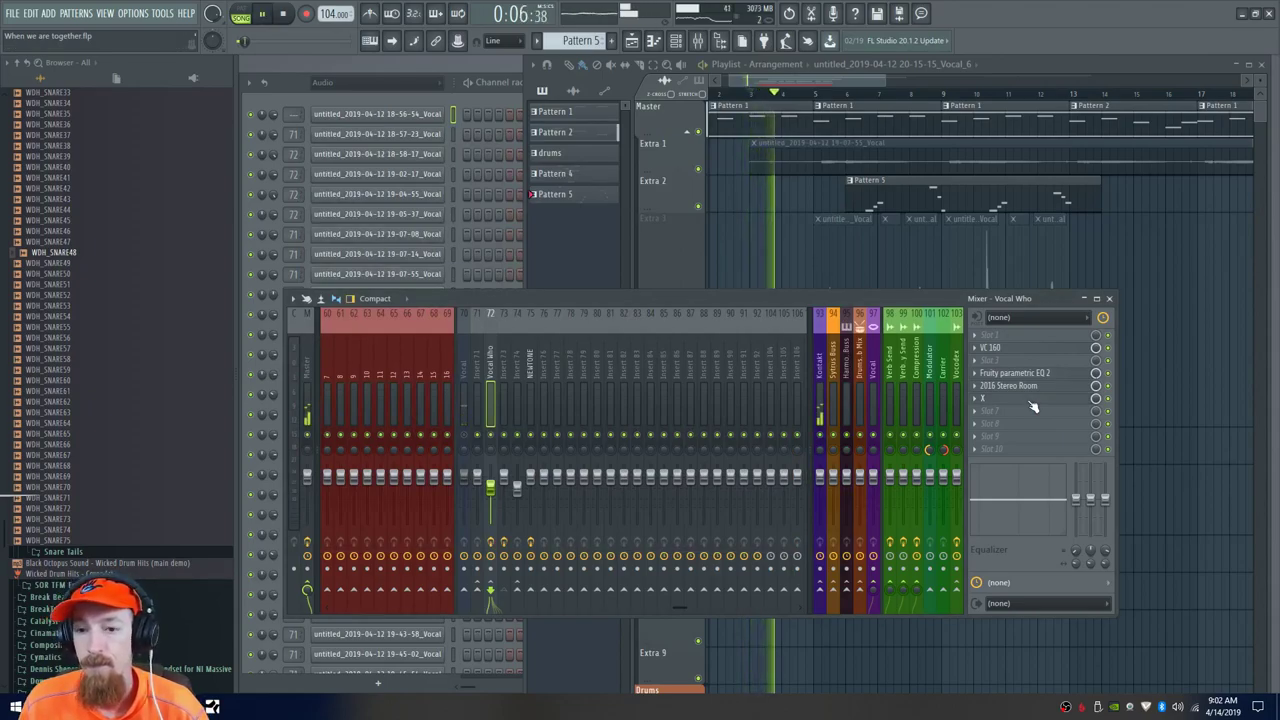
Move the mixer clear of the vocal clip and listen to the arrangement with the vocal
drag(871, 300, 494, 110)
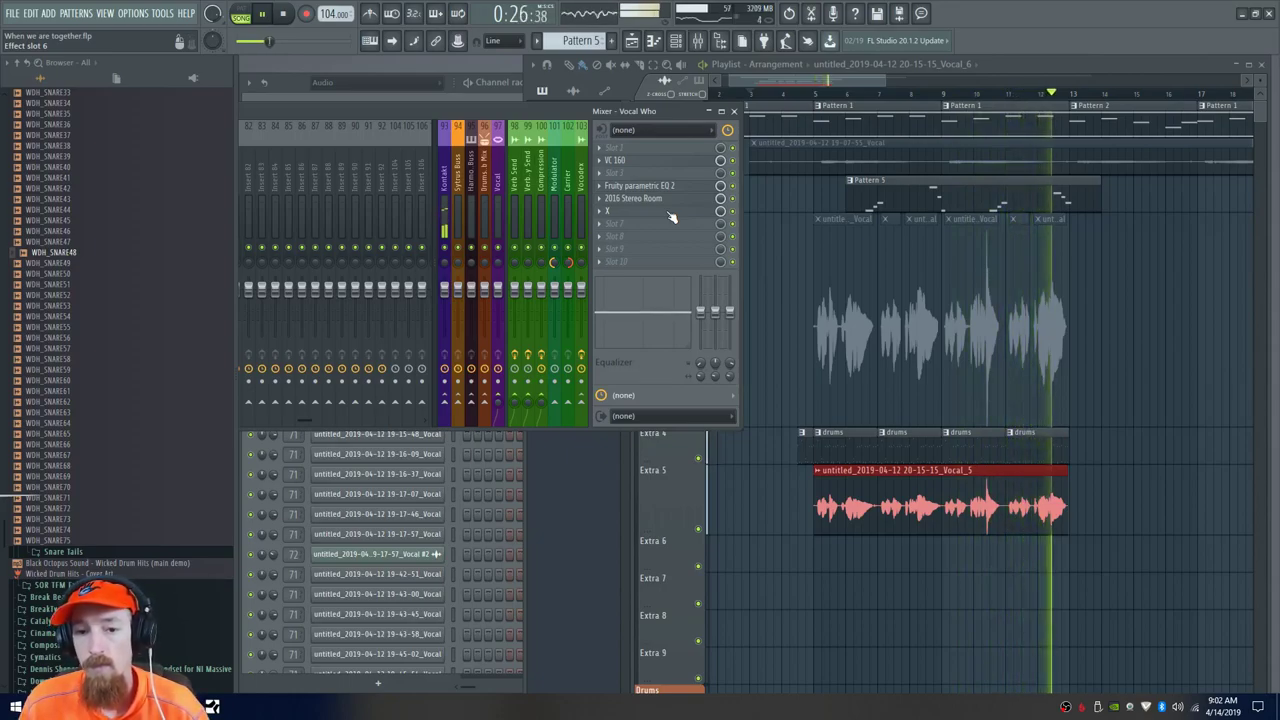
key(space)
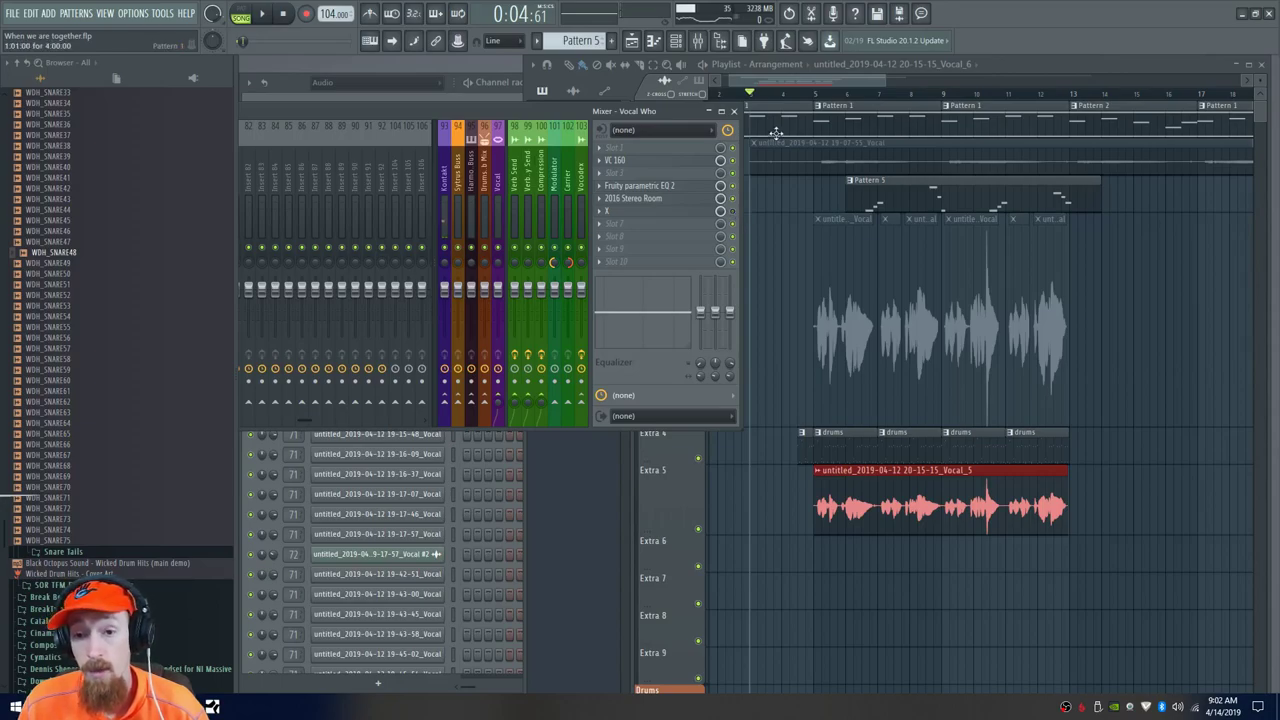
click(750, 210)
key(space)
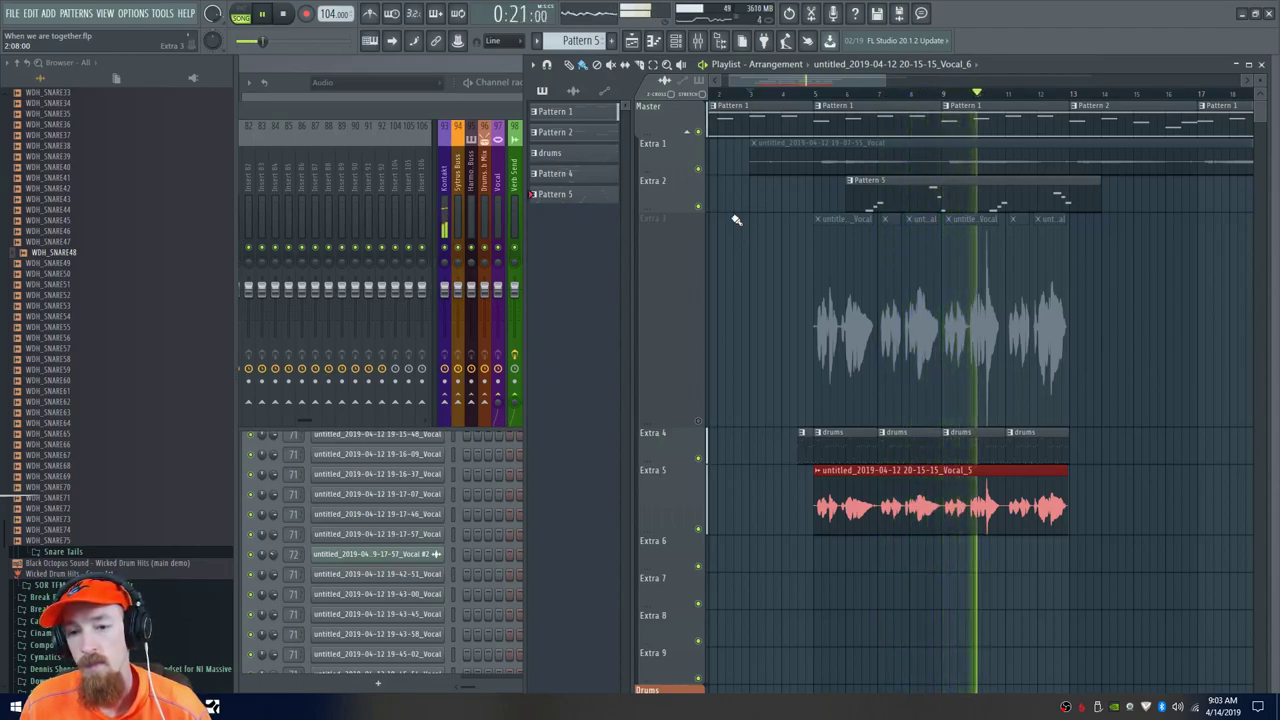
key(space)
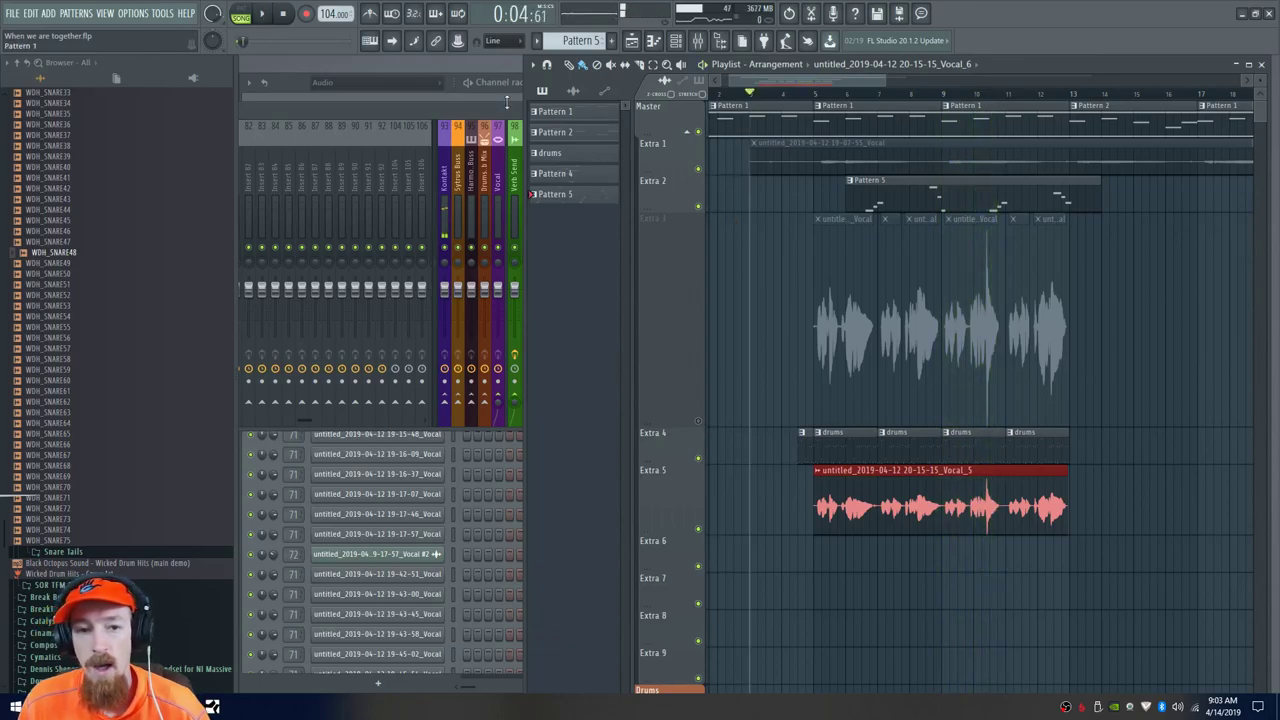
Bring the mixer forward and watch the X effect on the Vocal Who track while the song plays
click(490, 106)
key(space)
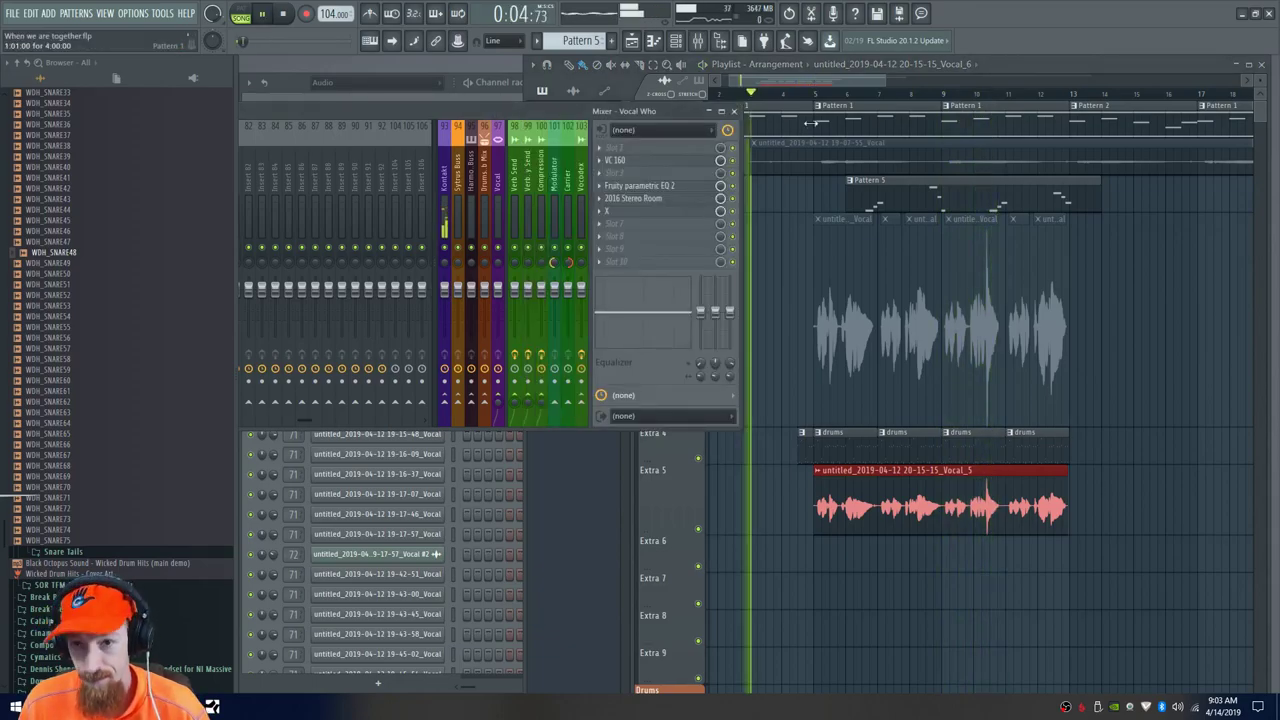
click(666, 214)
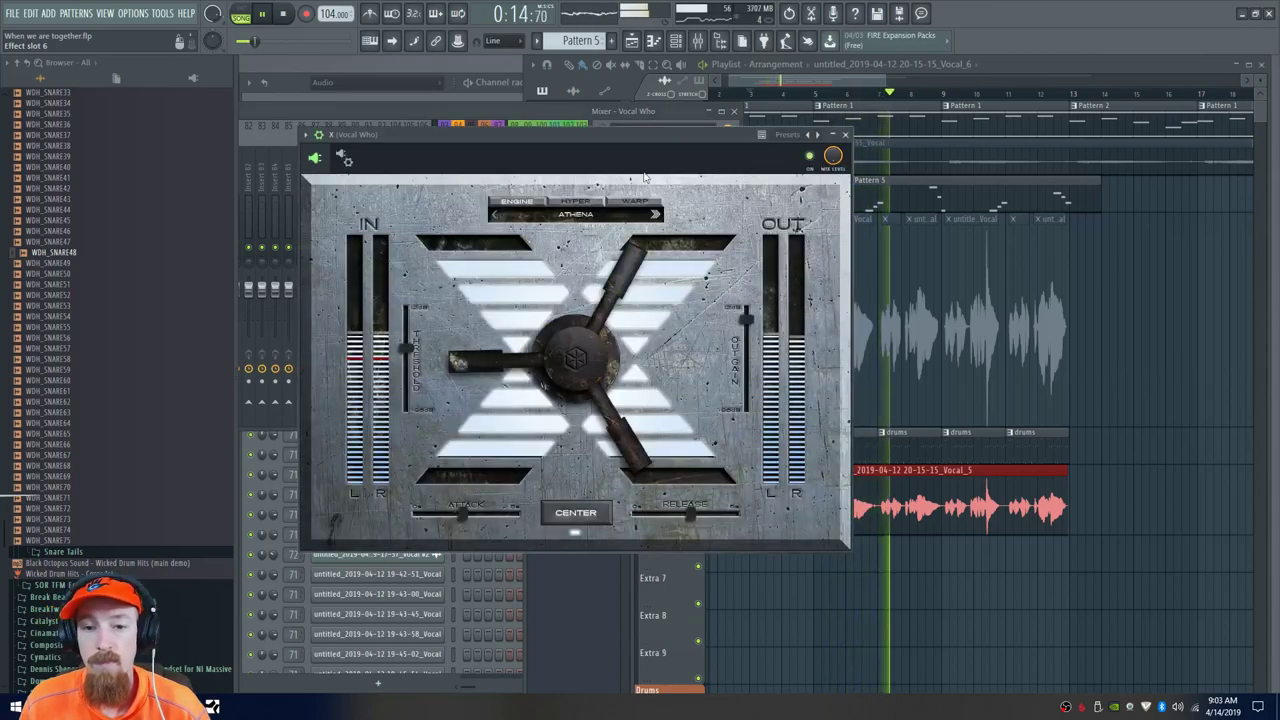
mouse_move(653, 142)
mouse_down()
mouse_move(642, 132)
mouse_move(645, 146)
mouse_up()
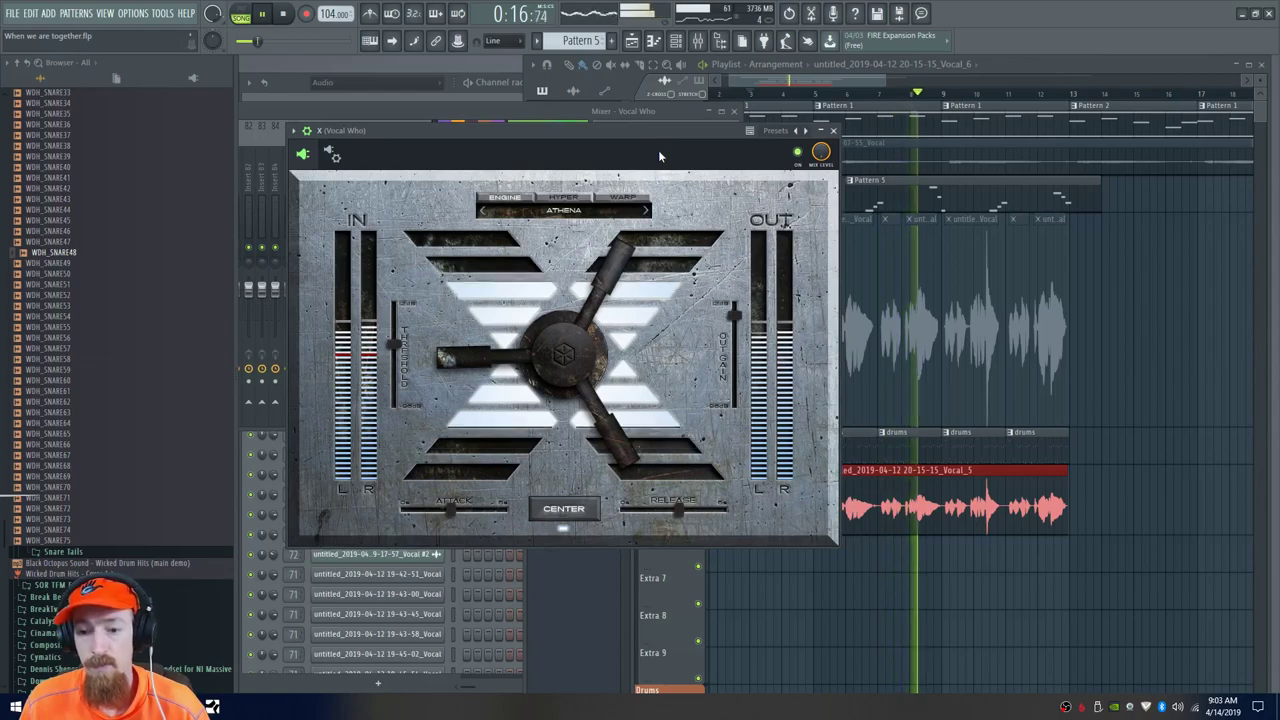
key(space)
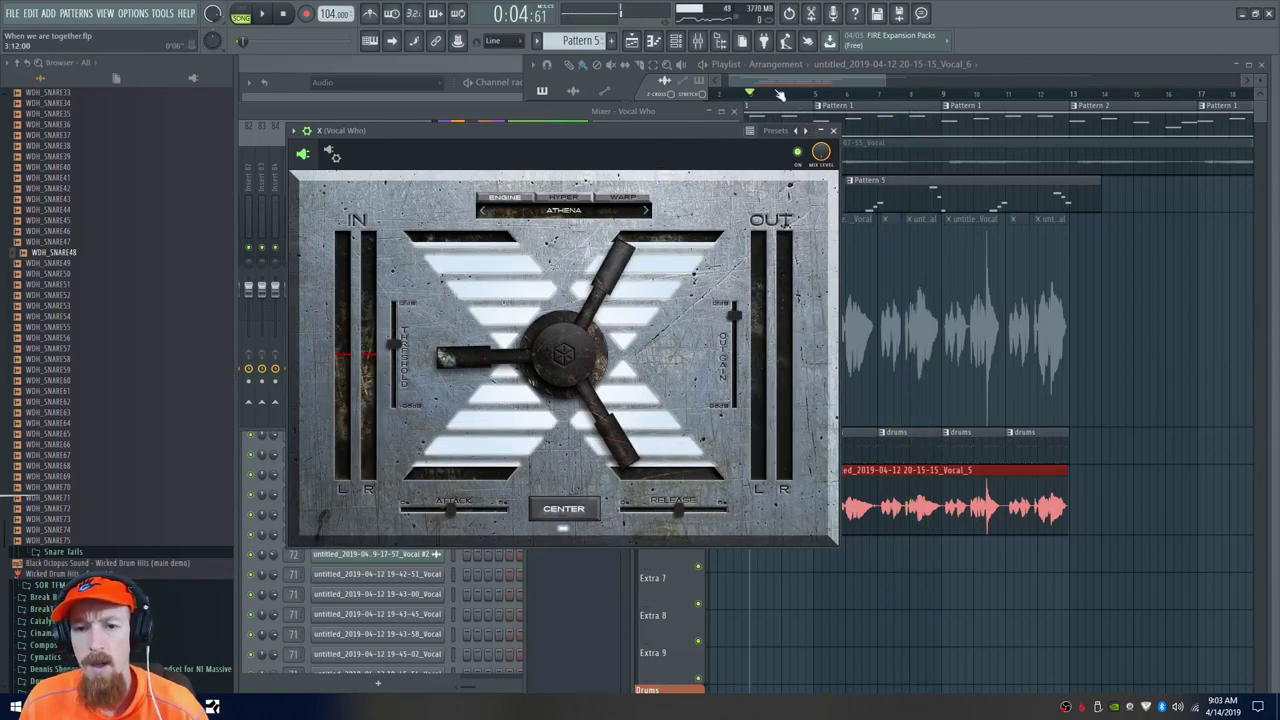
Play the song from just before bar 5 and audition the Vocal Who track's X presets from Atom through Cybernetic
click(801, 97)
key(space)
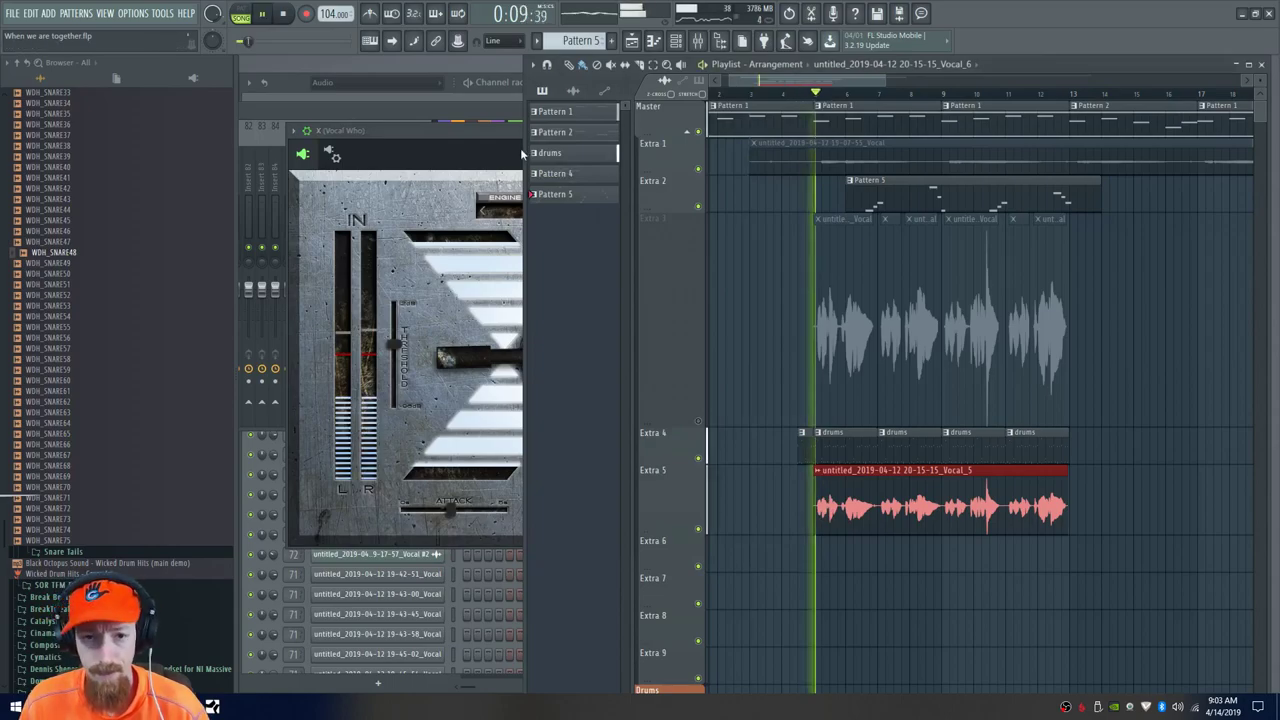
click(520, 148)
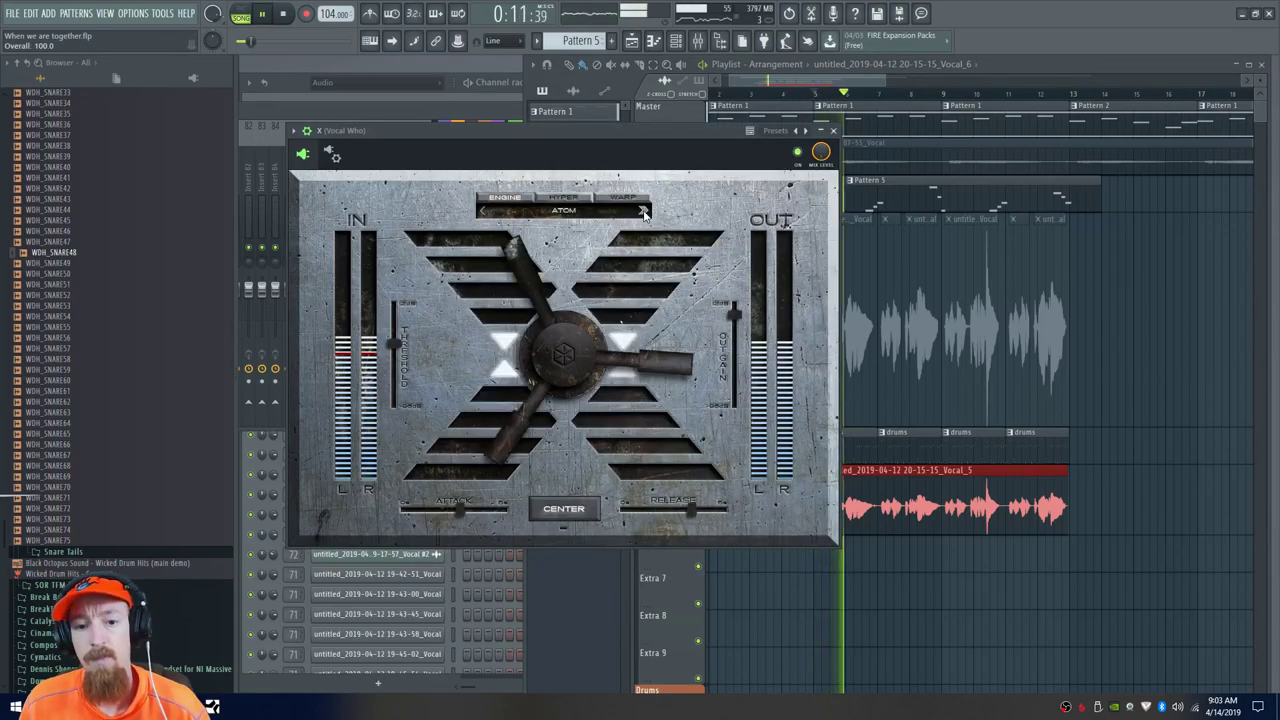
click(643, 211)
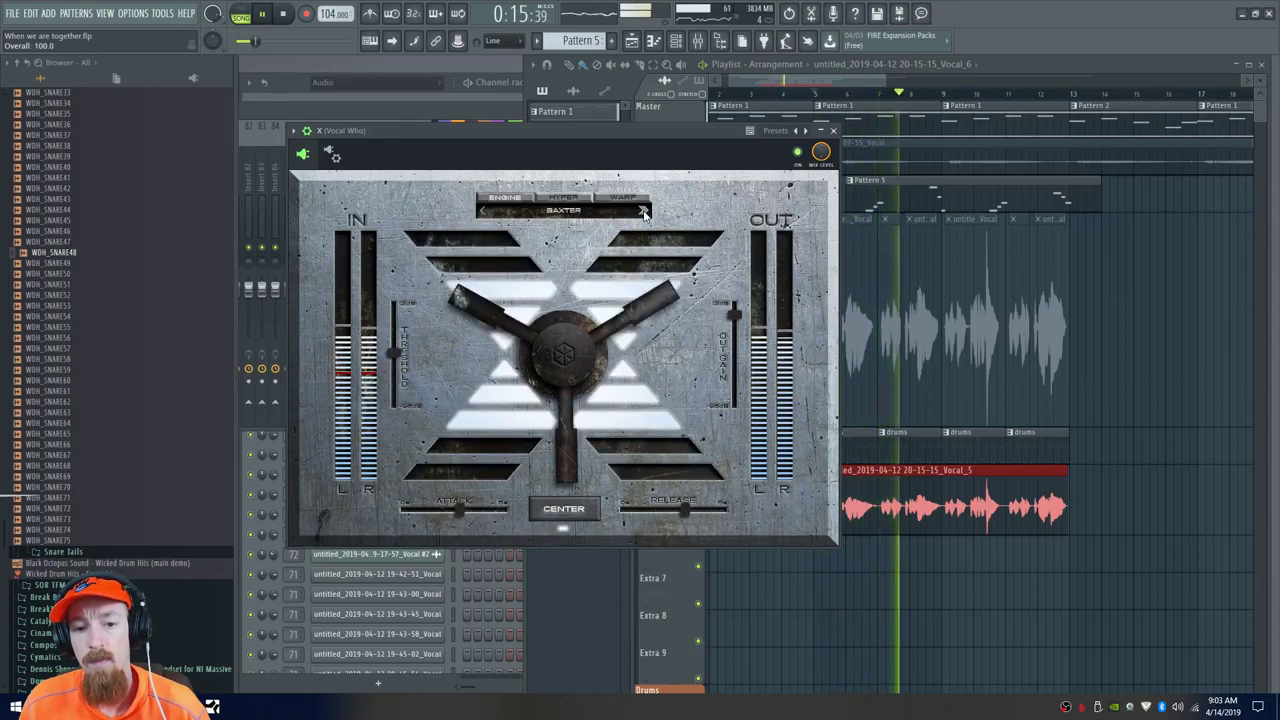
click(643, 211)
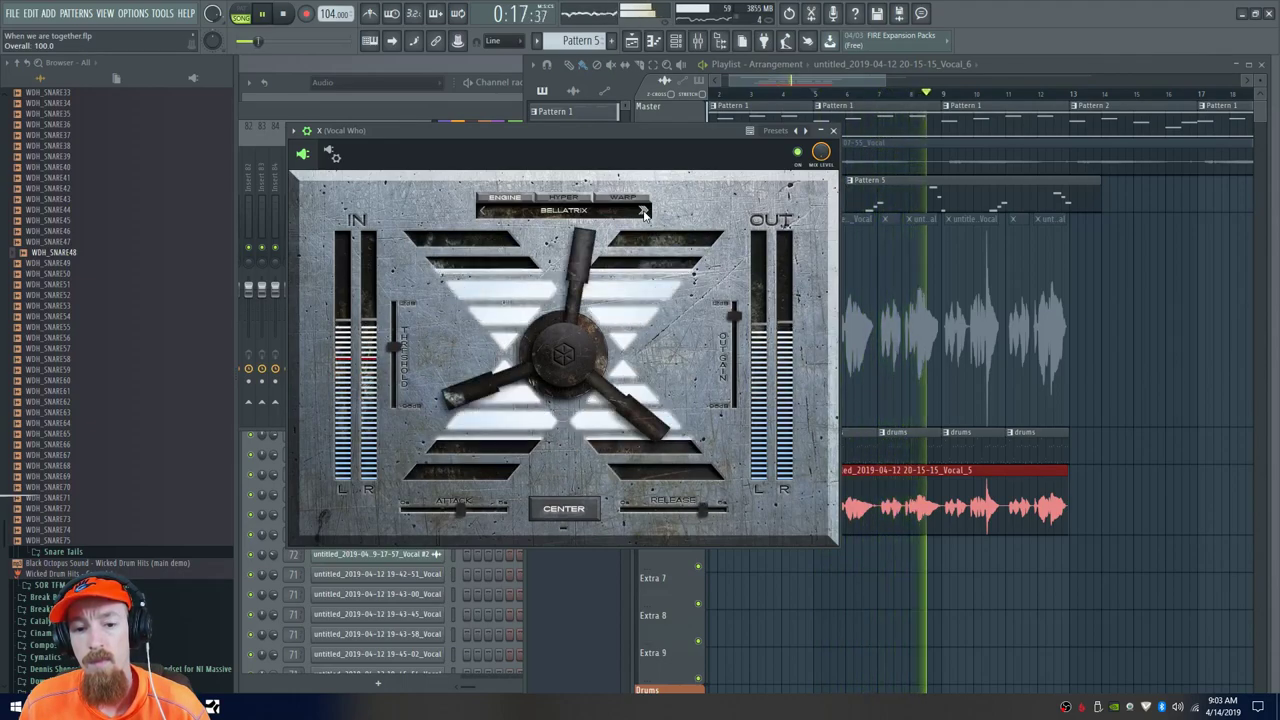
click(643, 211)
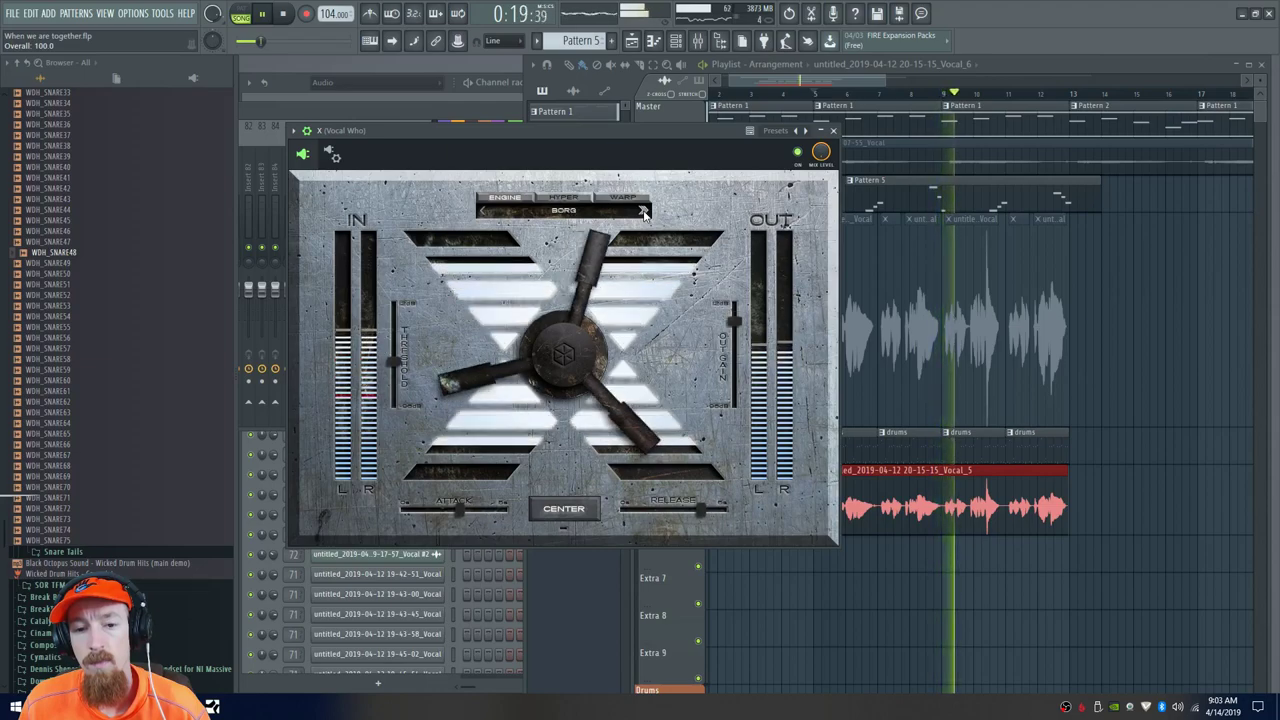
click(643, 211)
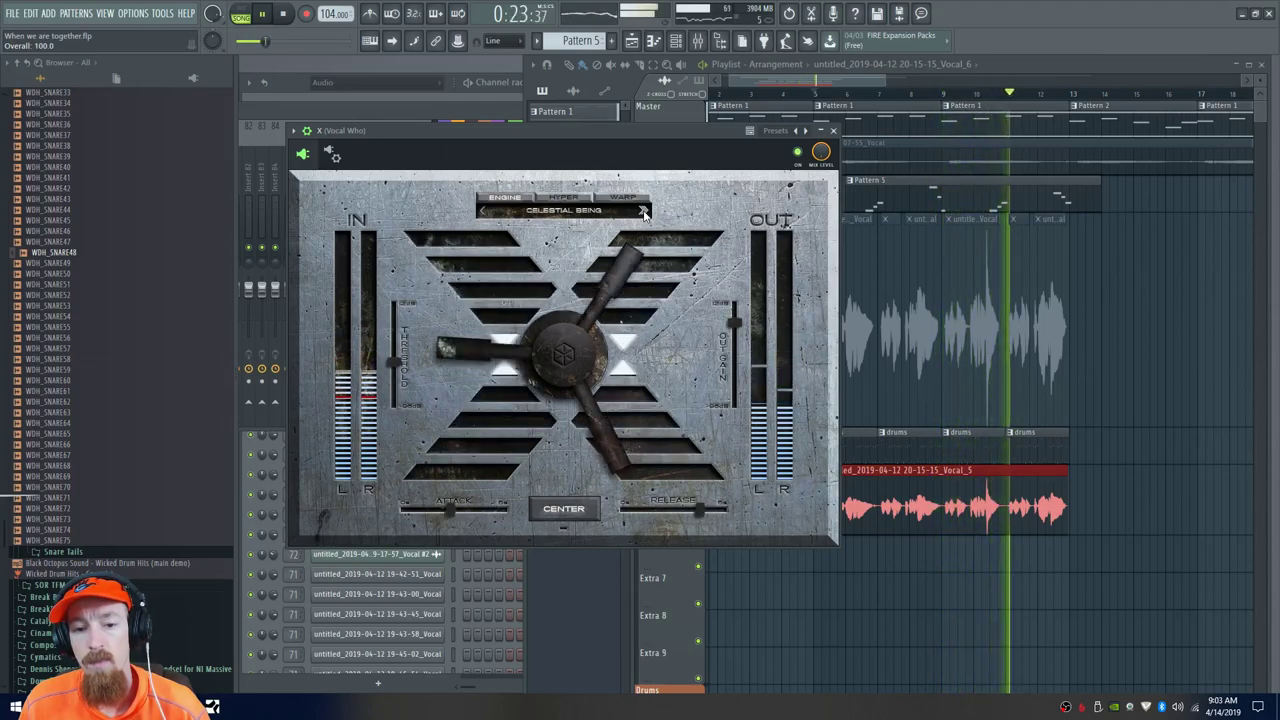
click(643, 211)
click(643, 211)
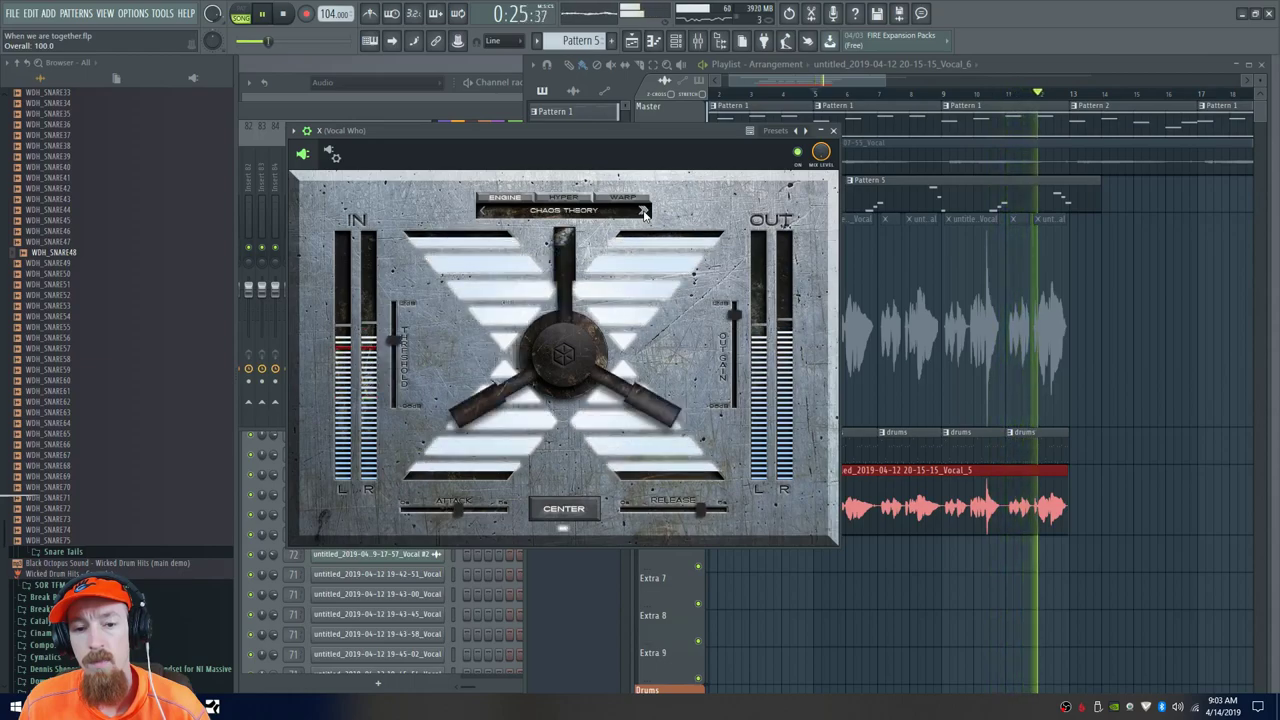
Load the Arc Angel FX preset in the X effect on the Vocal Who track
click(600, 211)
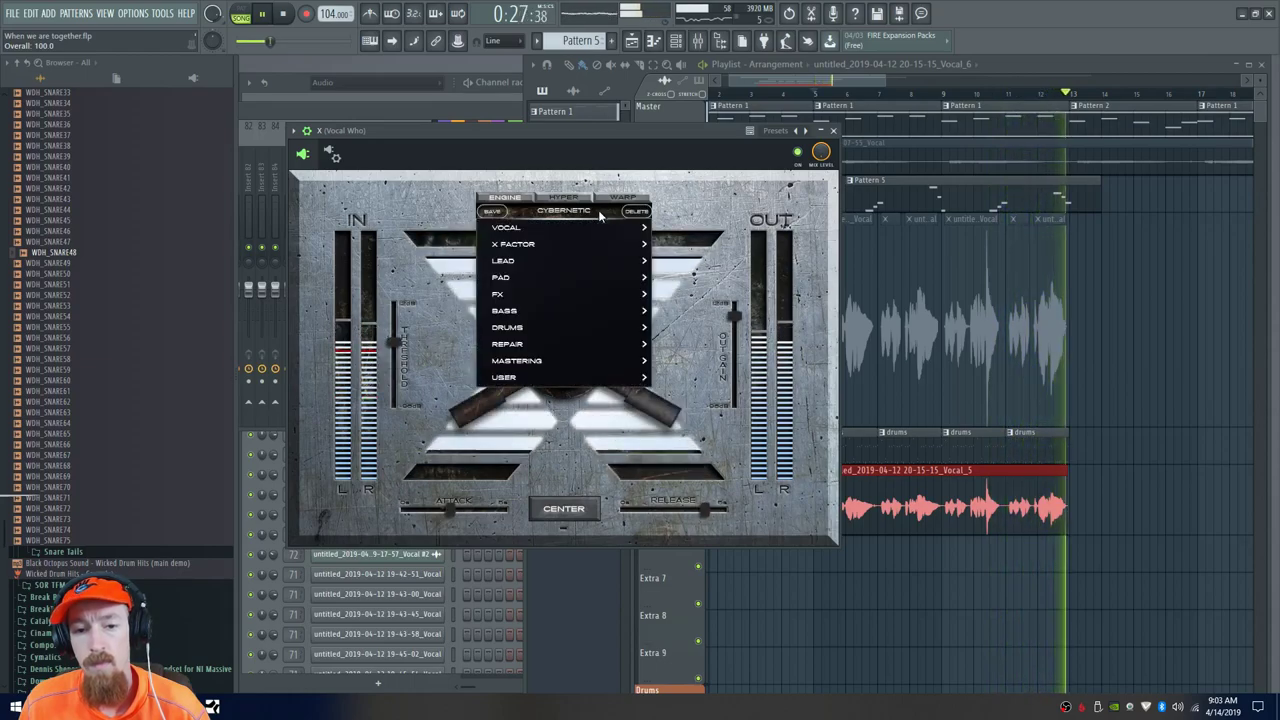
mouse_move(606, 296)
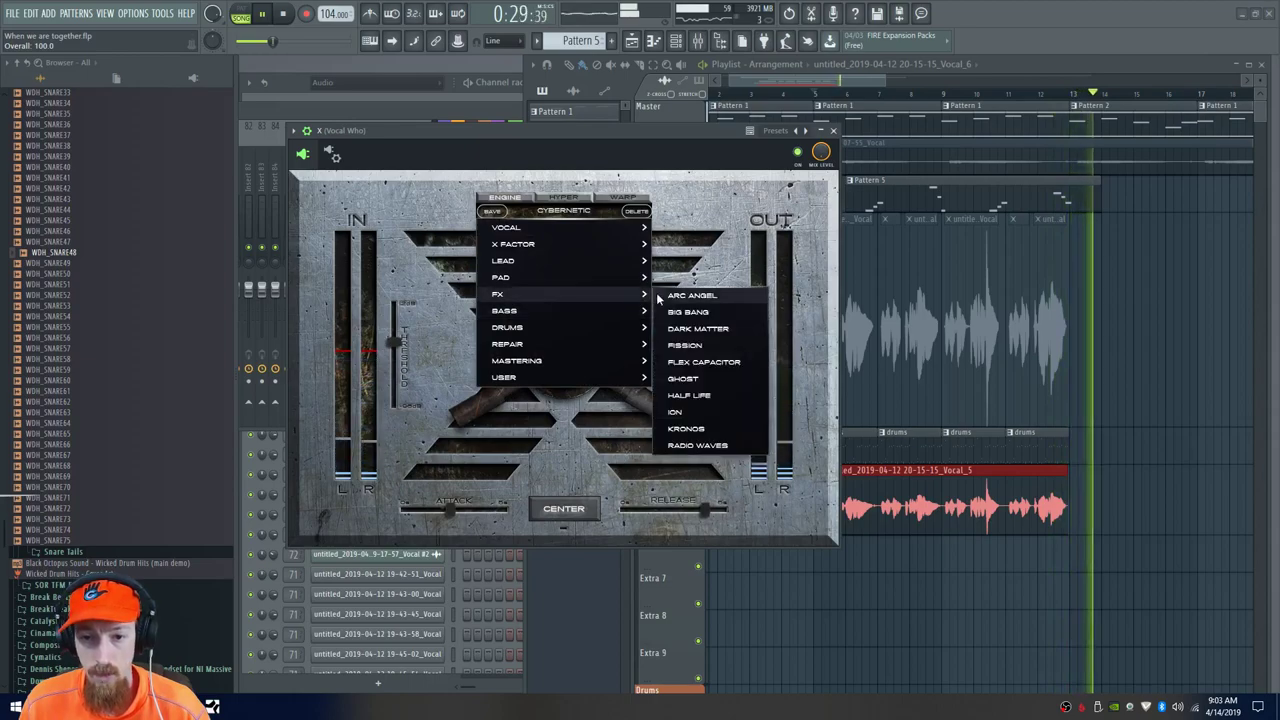
click(691, 296)
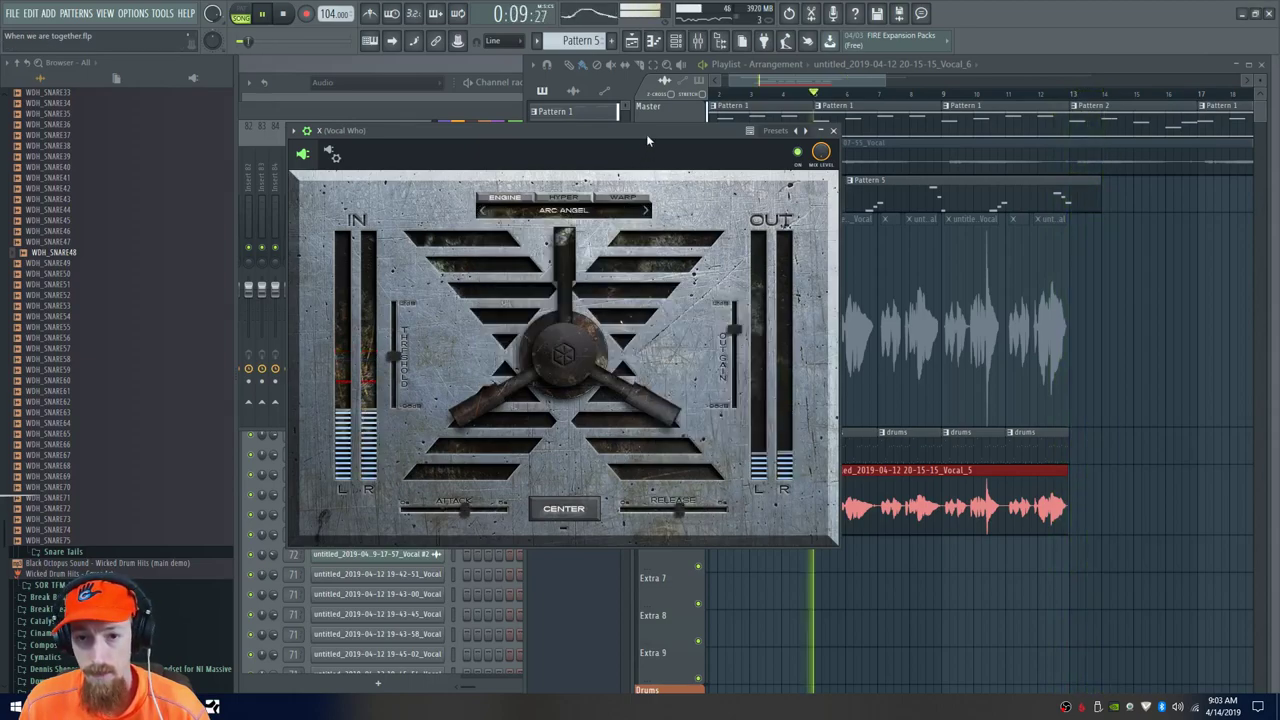
Audition the X effect's FX presets from Big Bang through Ghost one by one on the playing vocal
click(644, 211)
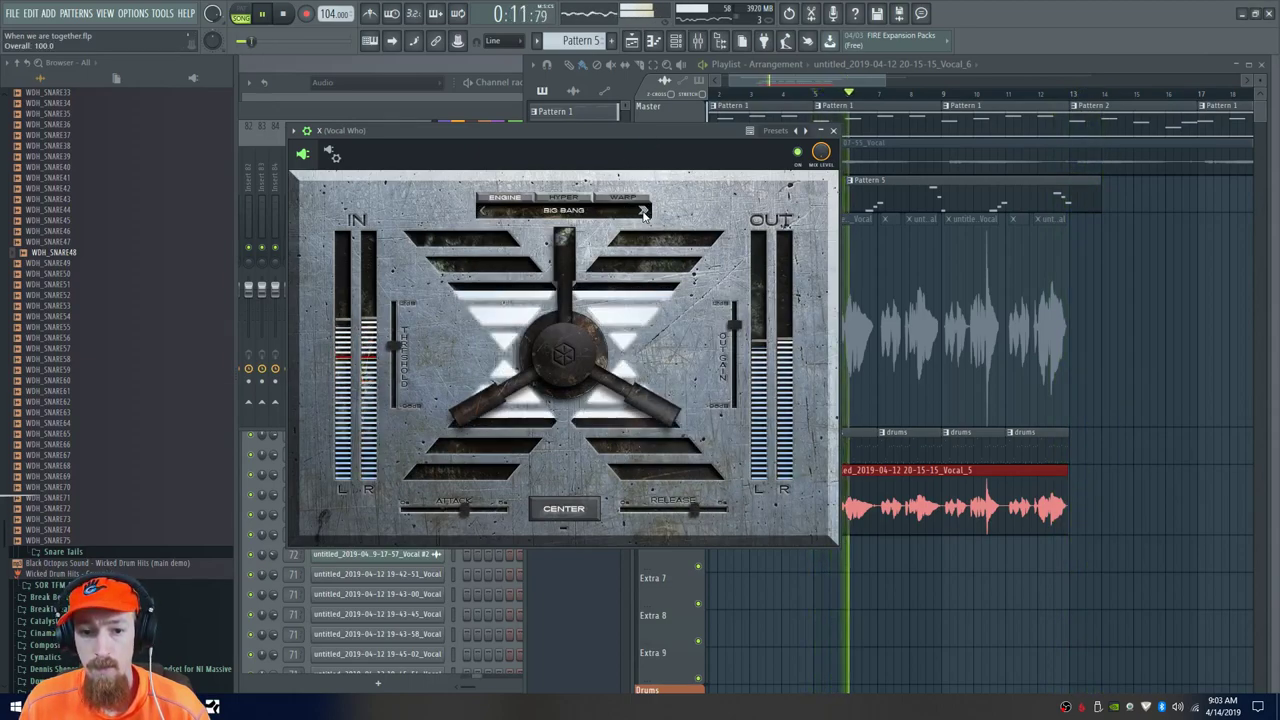
click(644, 211)
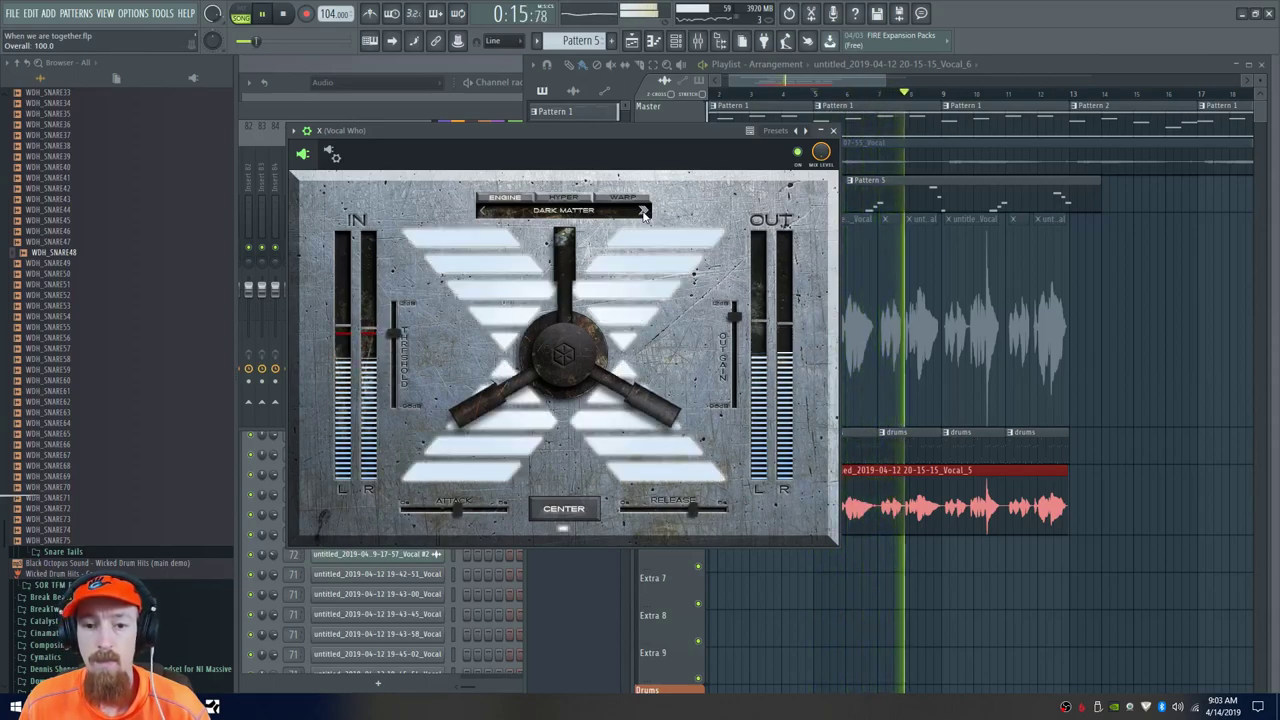
click(644, 211)
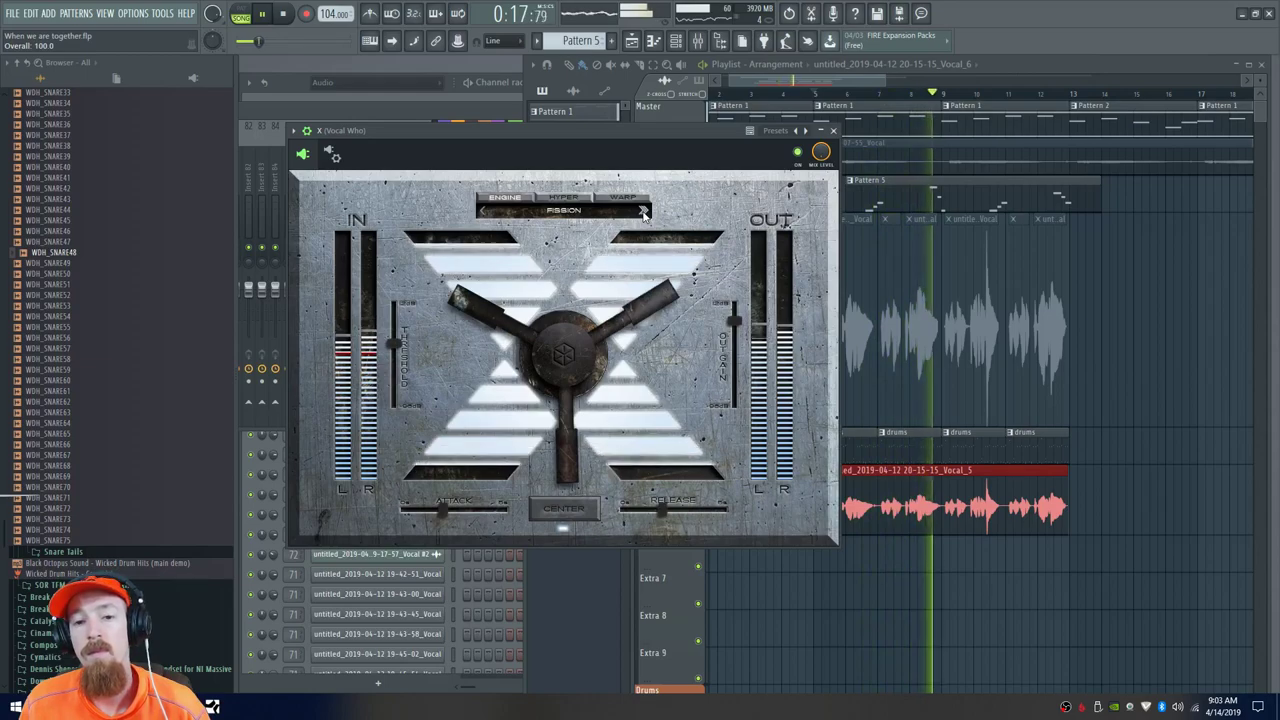
click(644, 211)
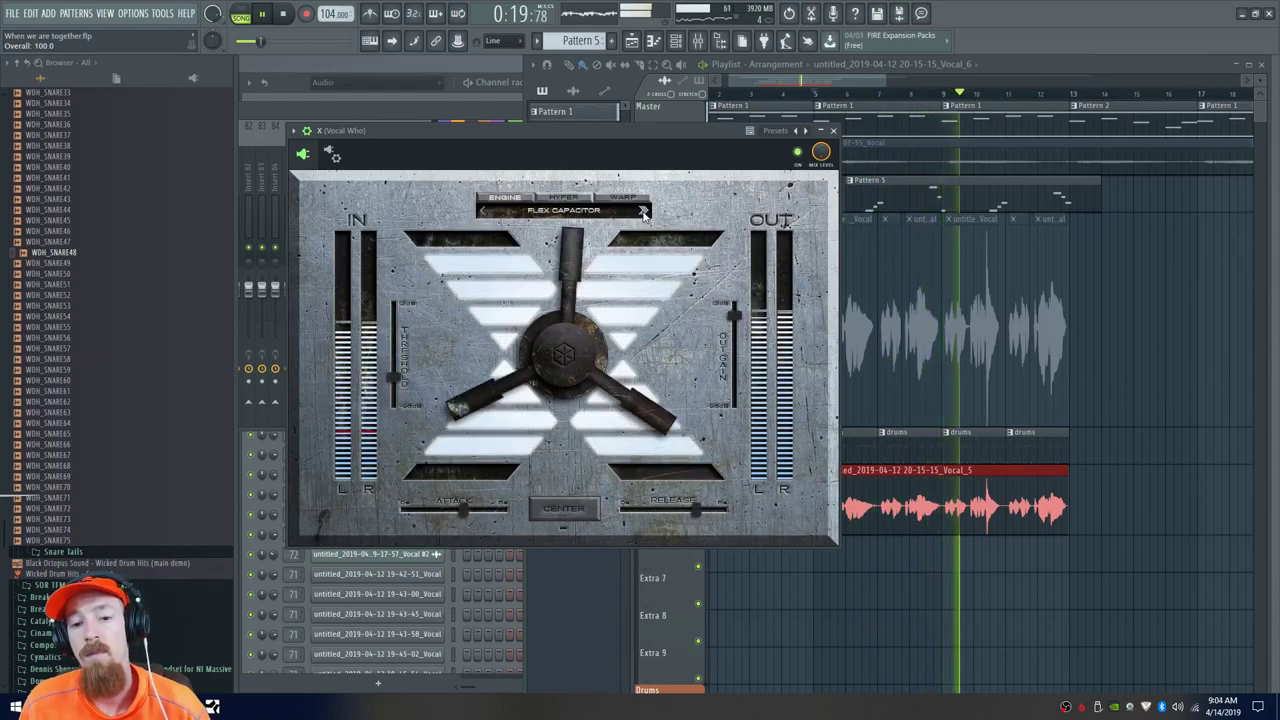
click(644, 211)
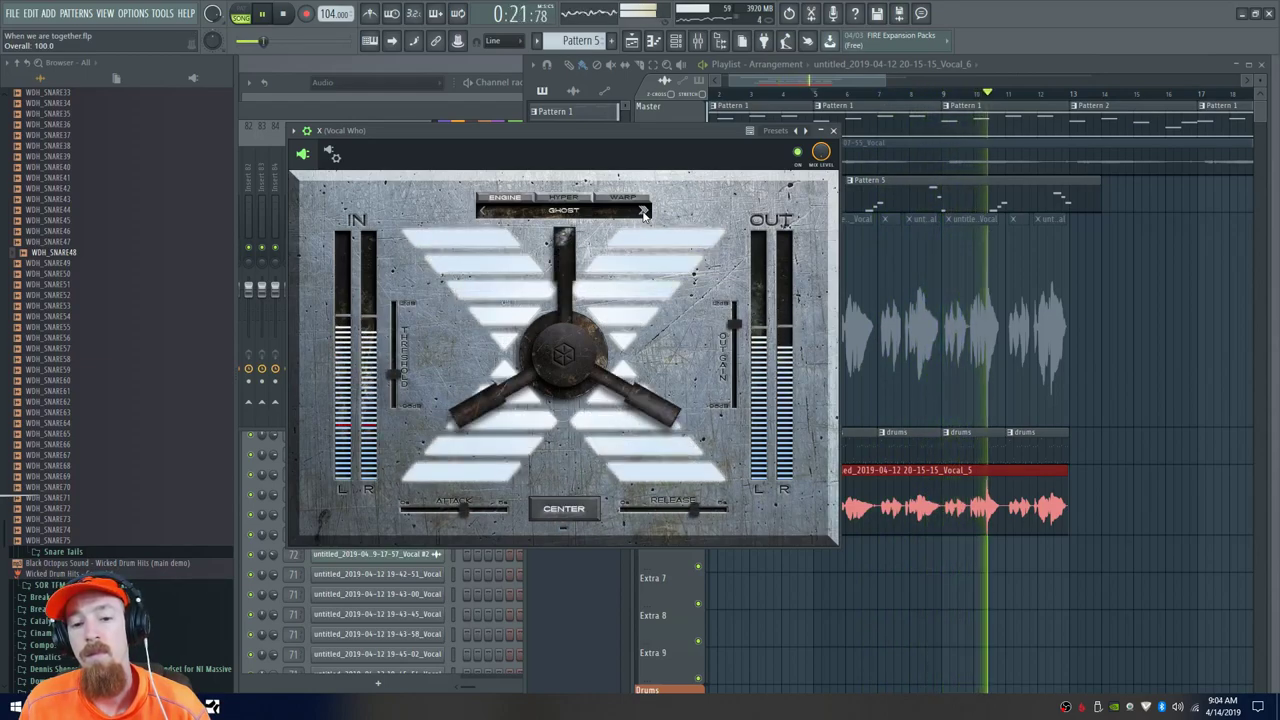
Audition the X effect's FX presets Half Life, Ion and Kronos on the playing vocal and stop playback
click(644, 211)
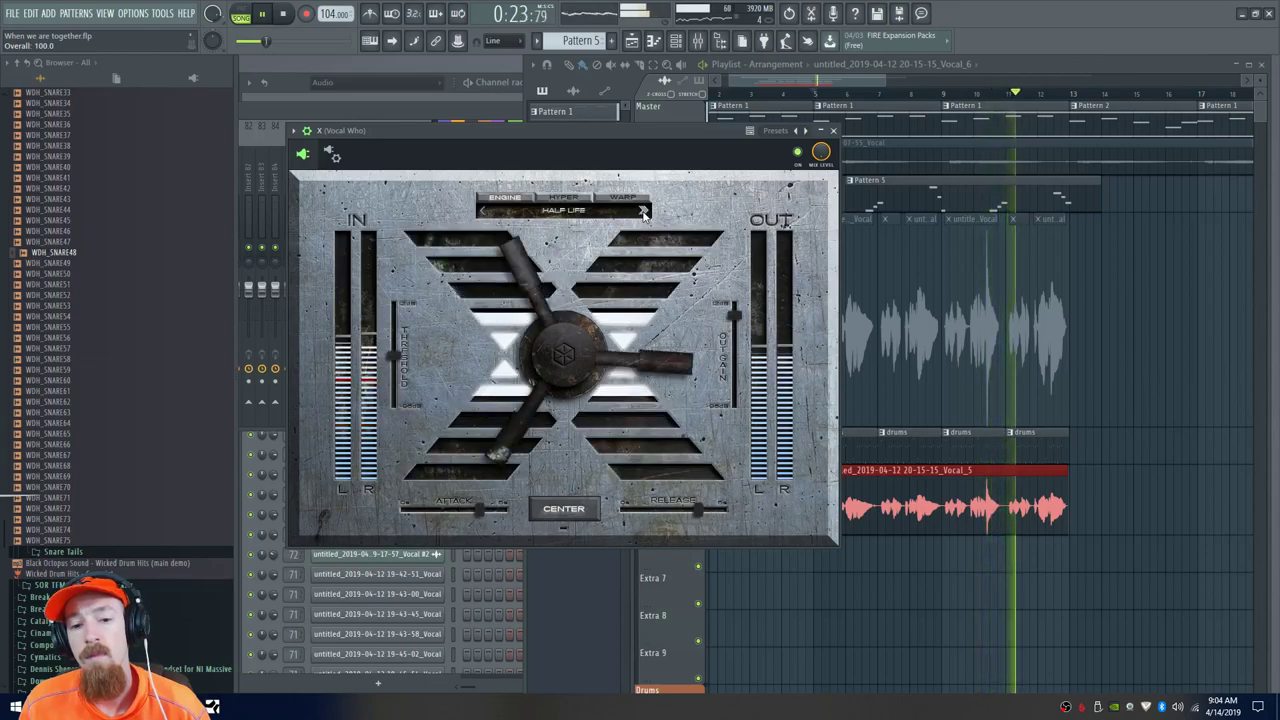
click(644, 211)
click(644, 211)
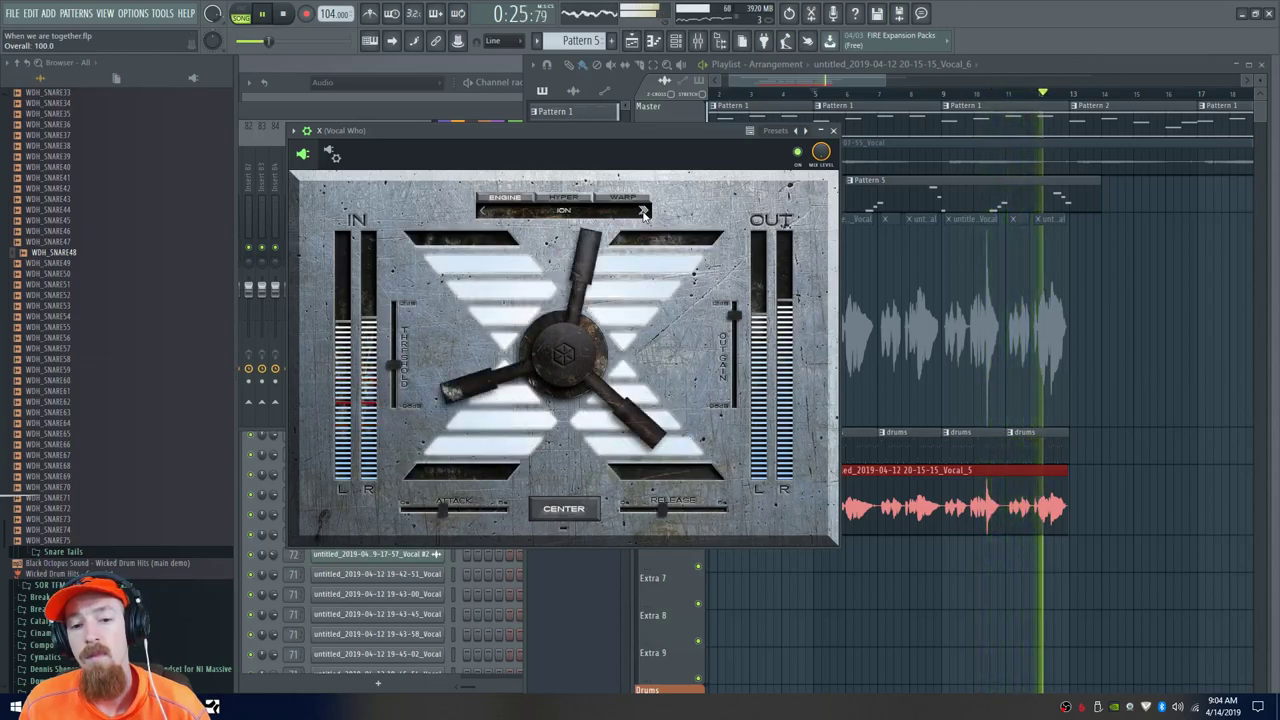
key(space)
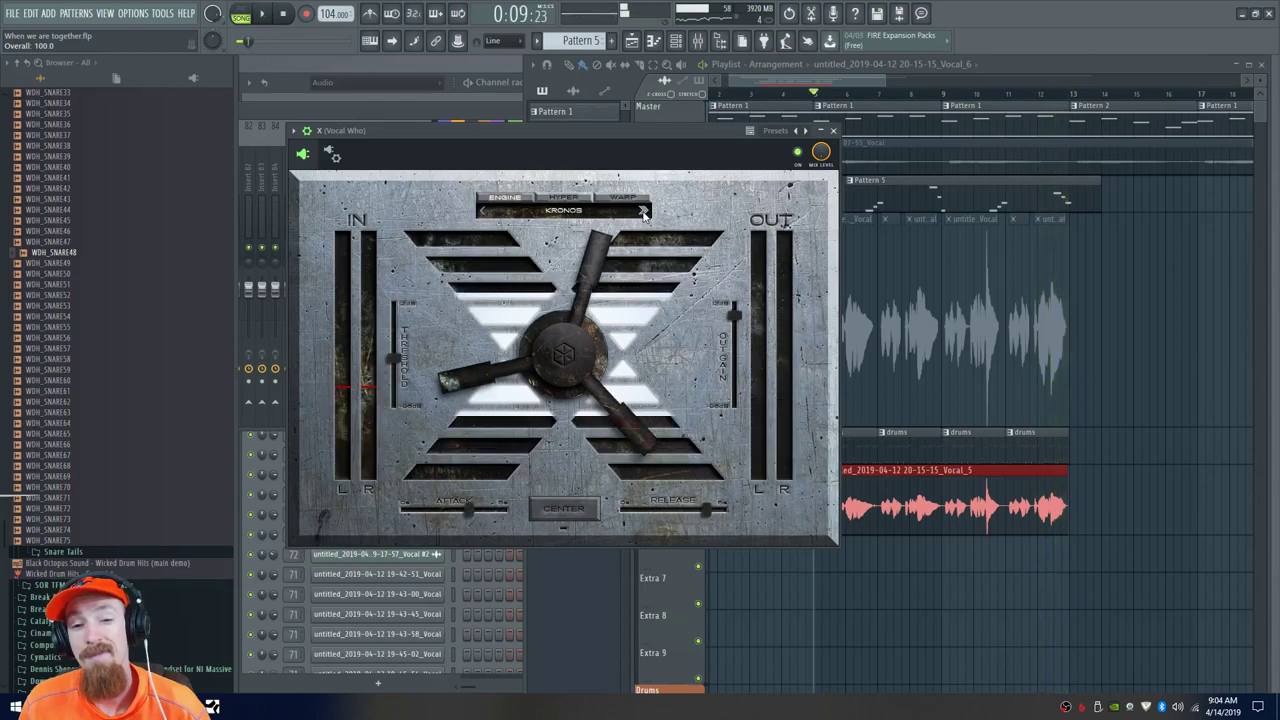
drag(656, 131, 658, 126)
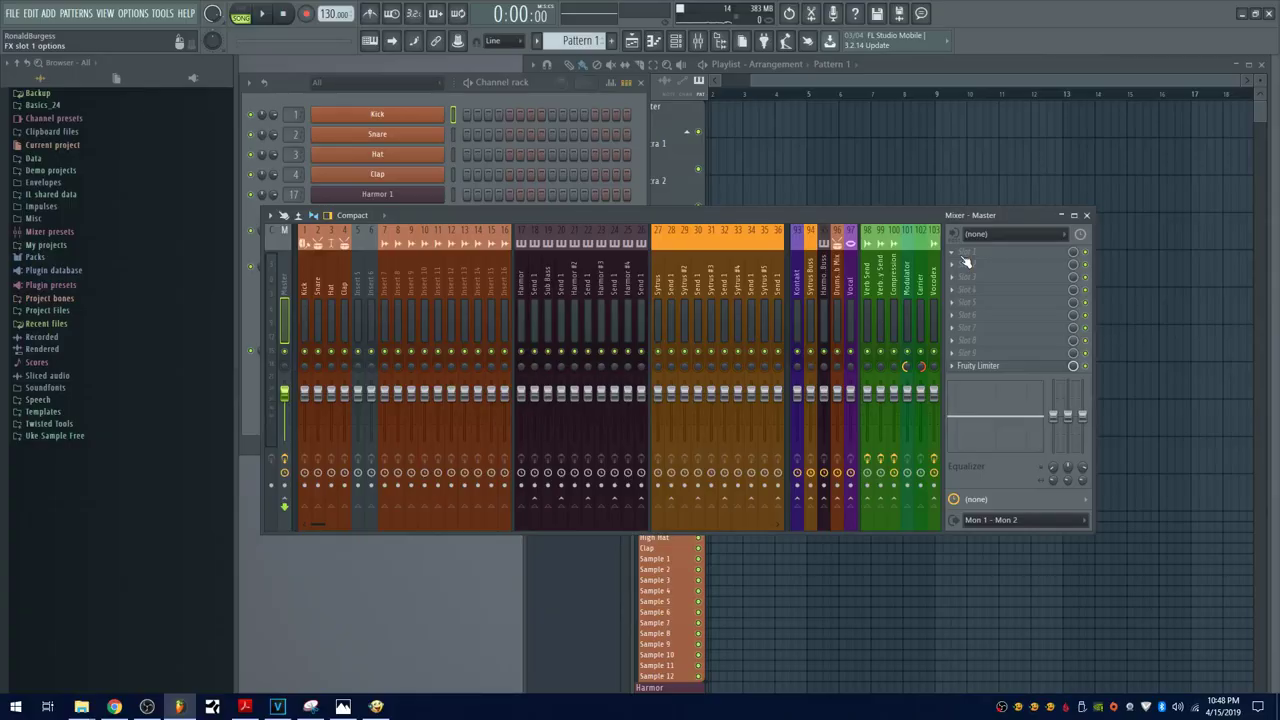
Insert the X effect into slots 1 and 3 of the Master track
click(965, 261)
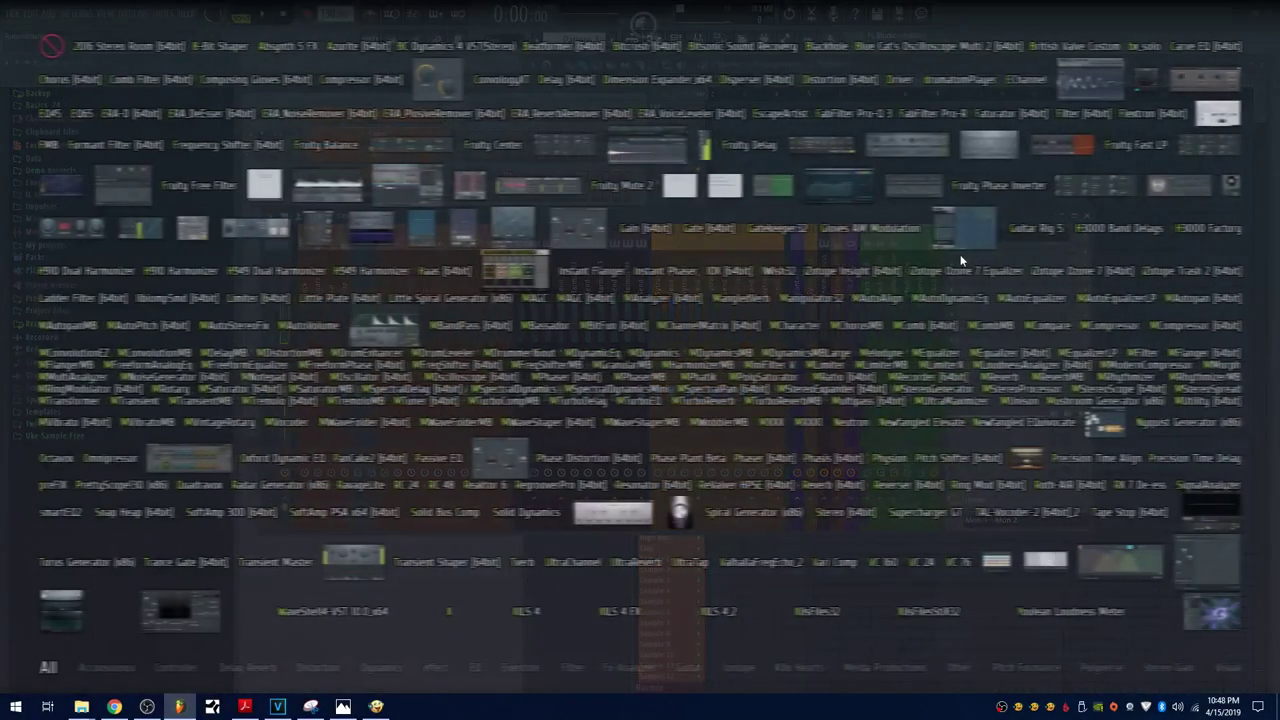
click(442, 611)
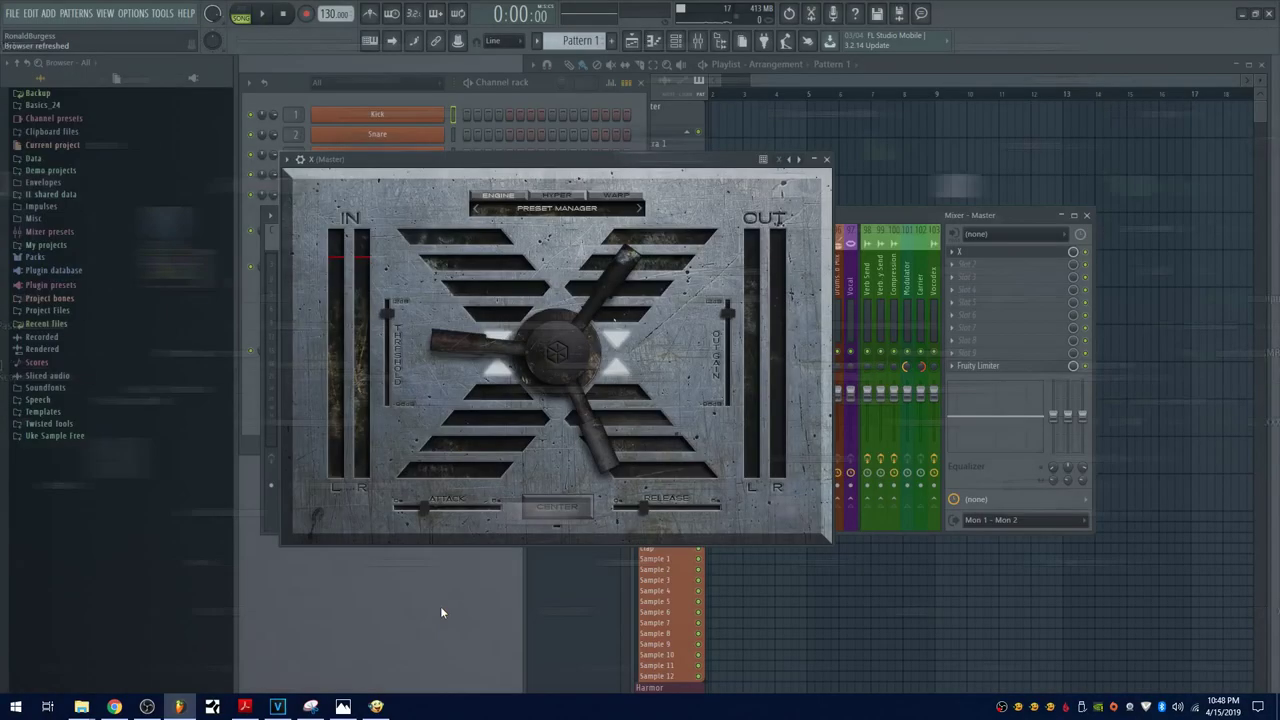
click(980, 276)
click(980, 276)
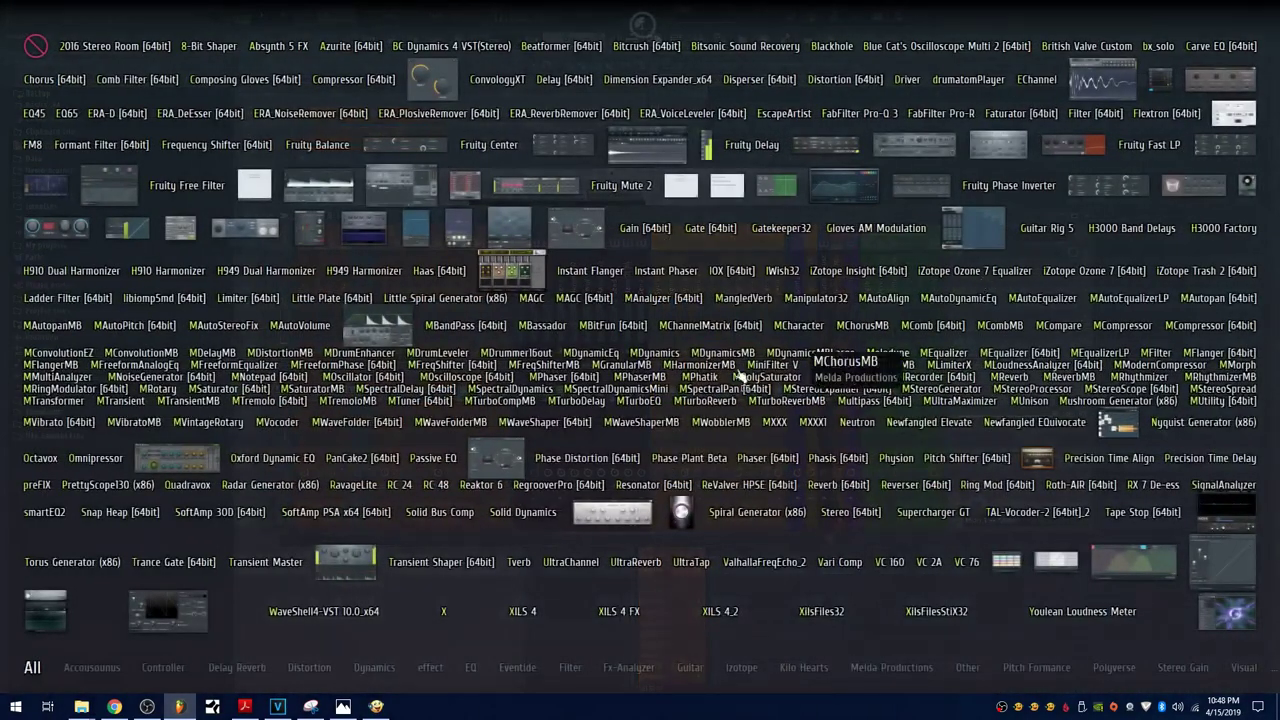
click(444, 618)
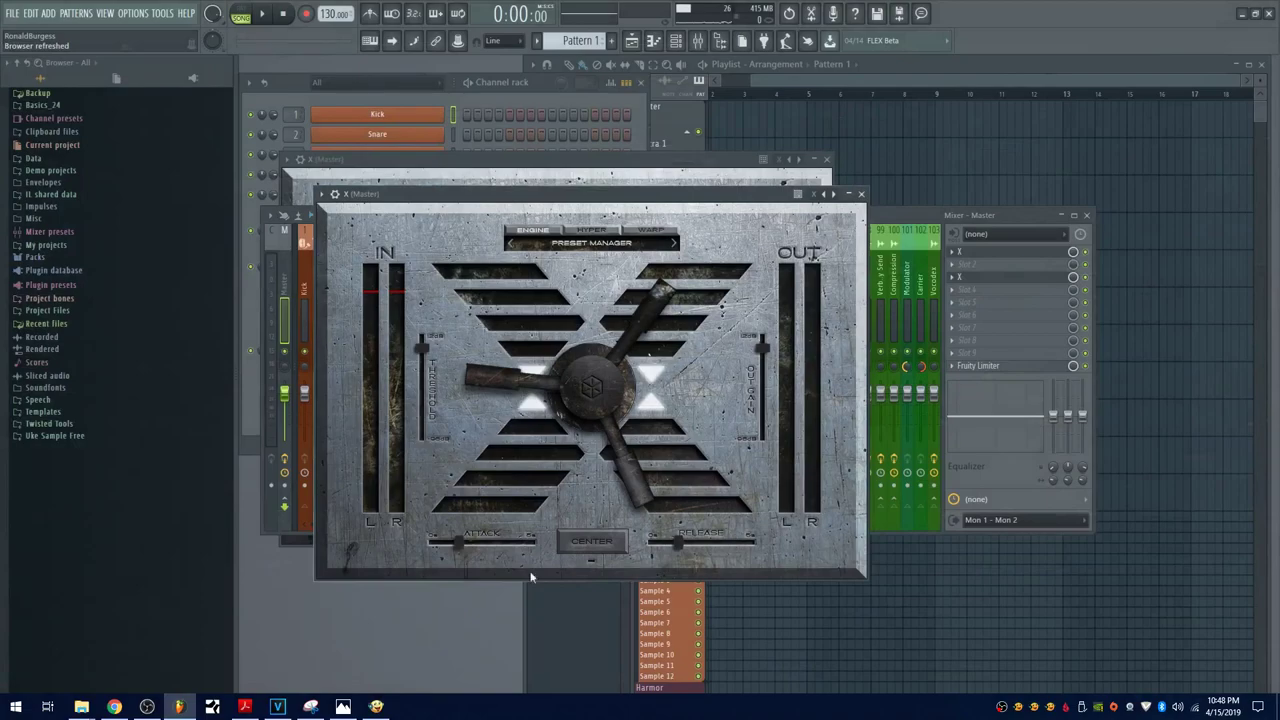
Bring the mixer forward and reopen the X effect in slot 3 of the Master track
click(1014, 274)
click(1013, 277)
click(1012, 279)
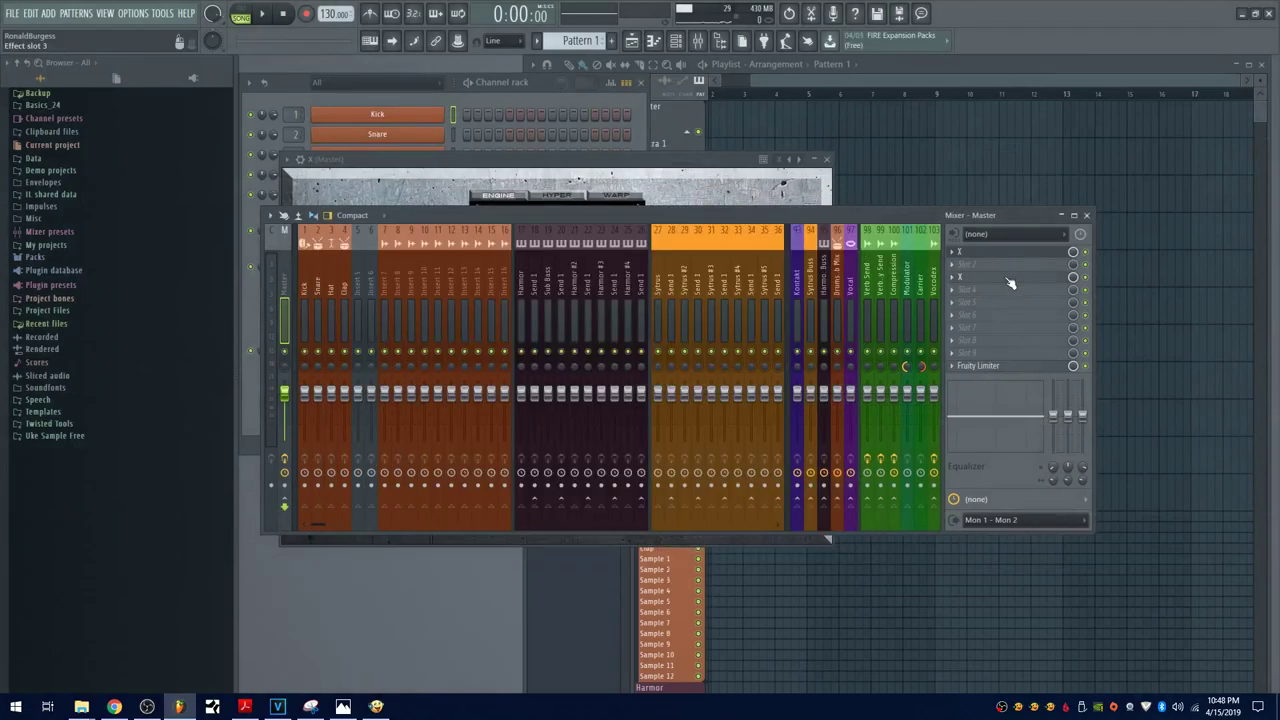
click(1011, 282)
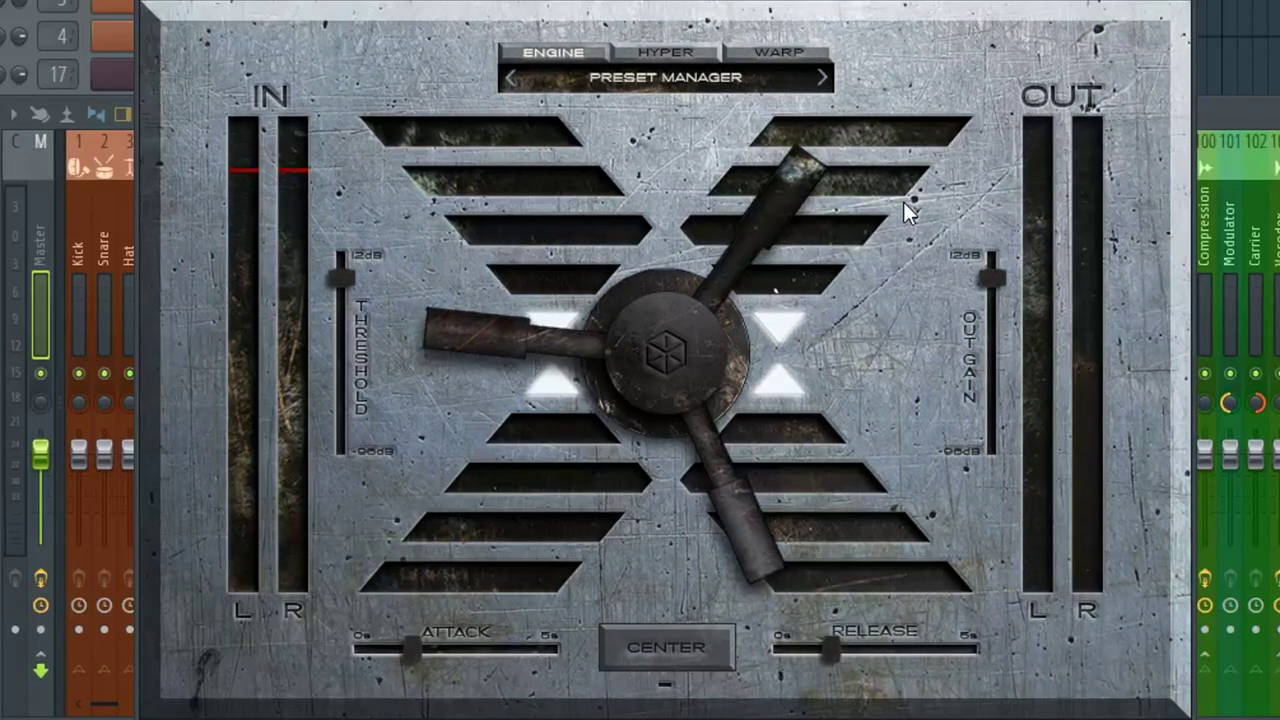
Switch on the X effect's Engine section and compare its controls with those of the Hyper page
click(641, 686)
click(666, 52)
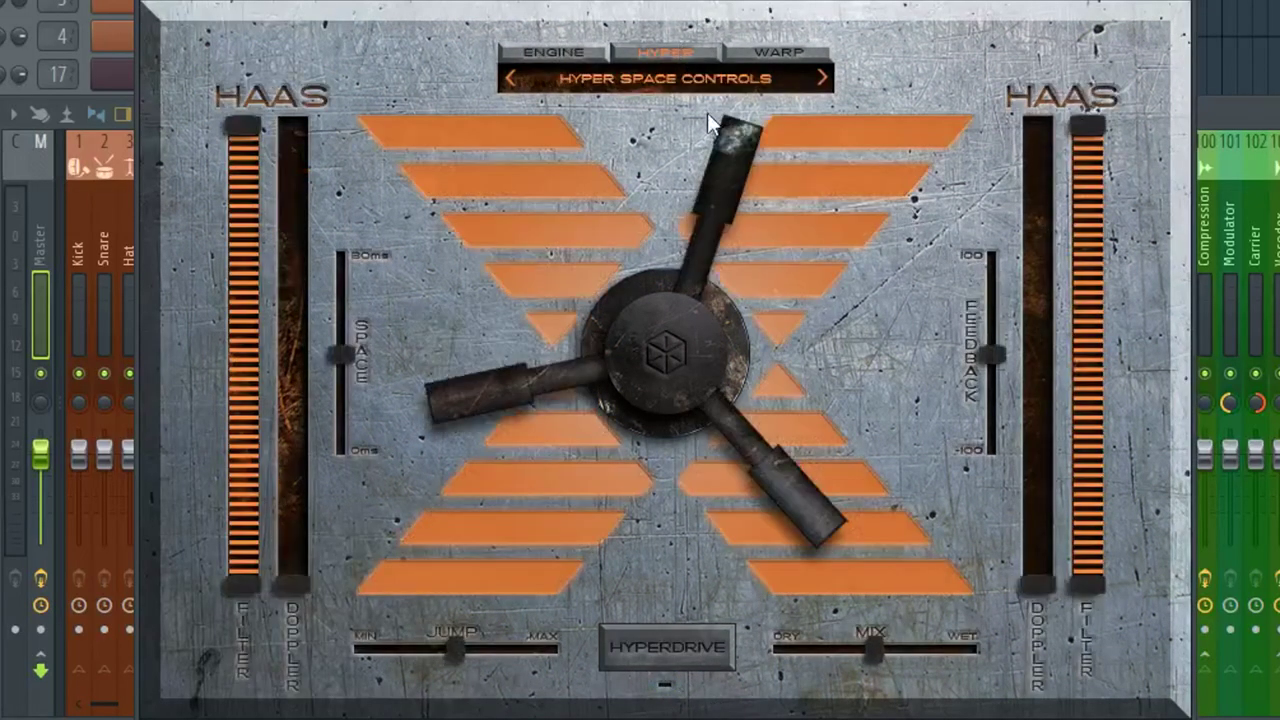
click(663, 686)
click(560, 54)
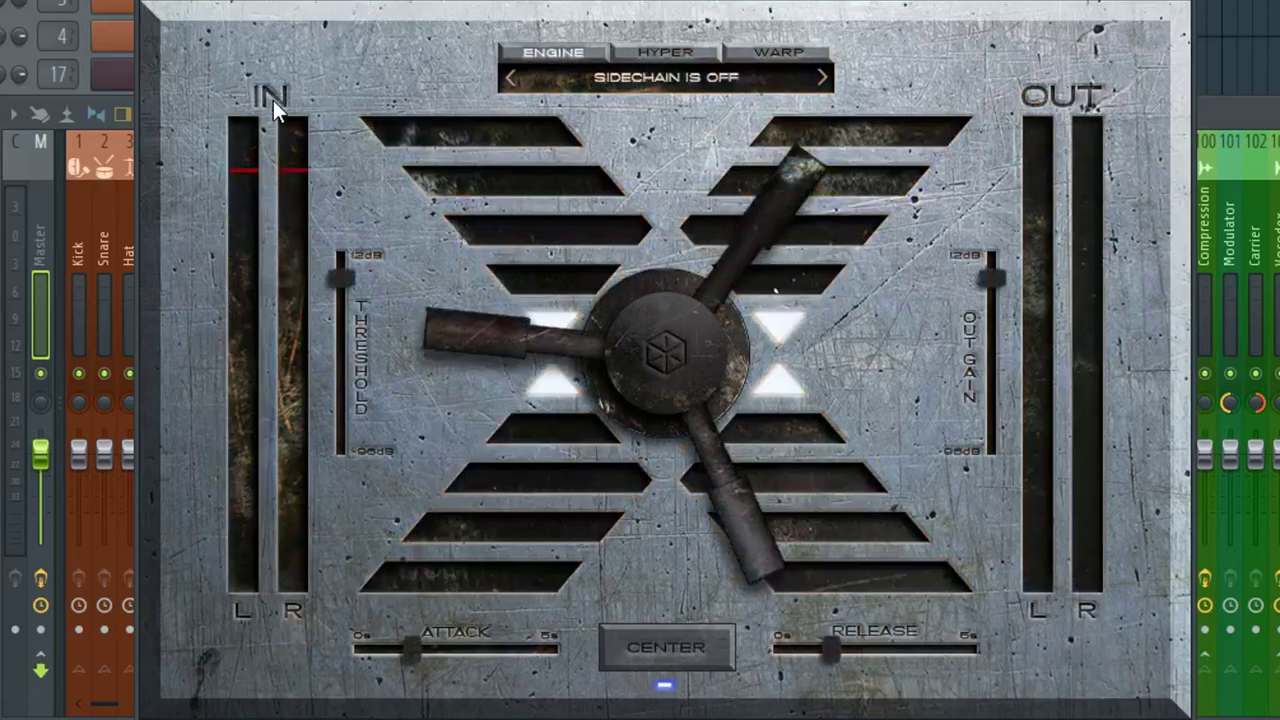
Show the X effect's Hyper page and its Warp page with the left and right bandpass controls
click(708, 51)
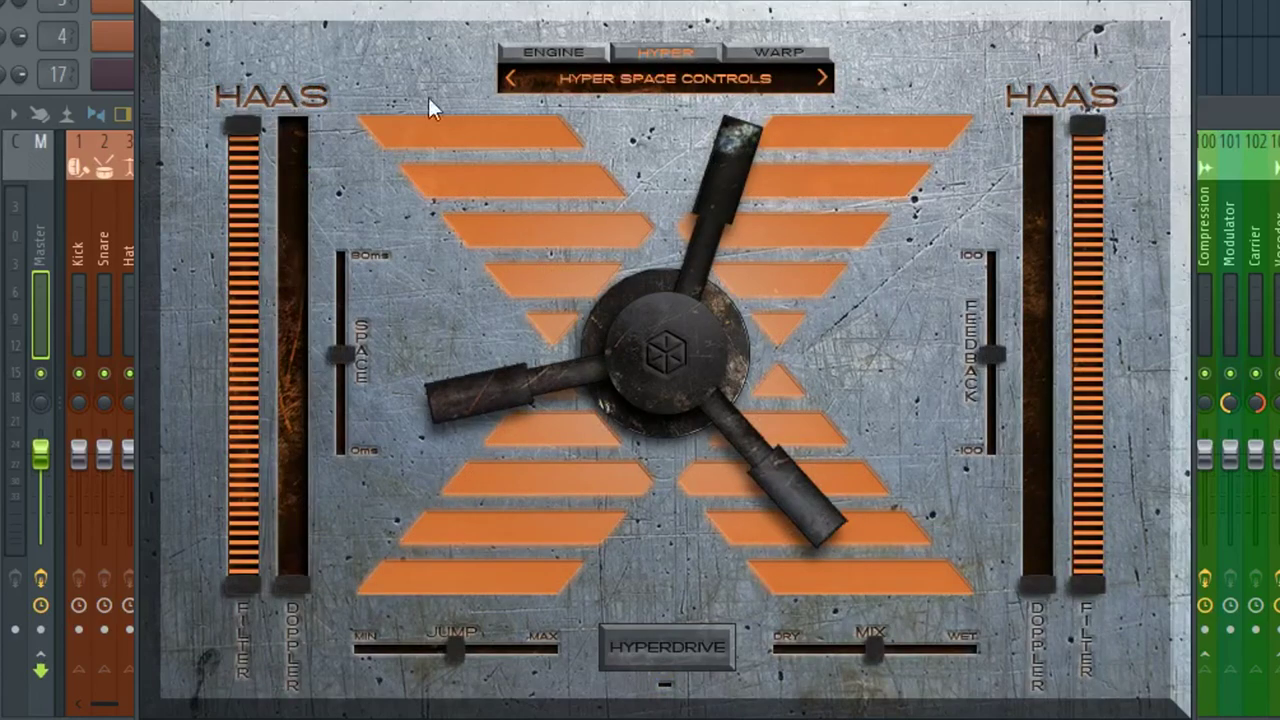
click(778, 52)
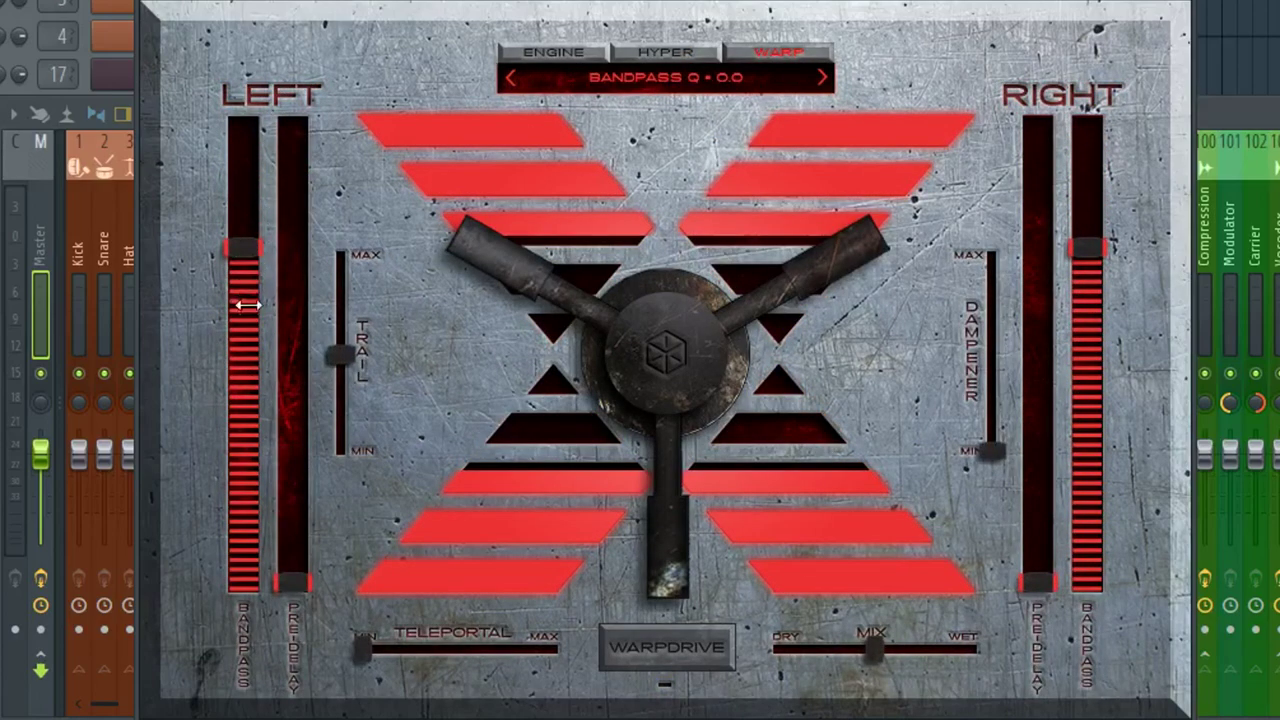
click(1089, 97)
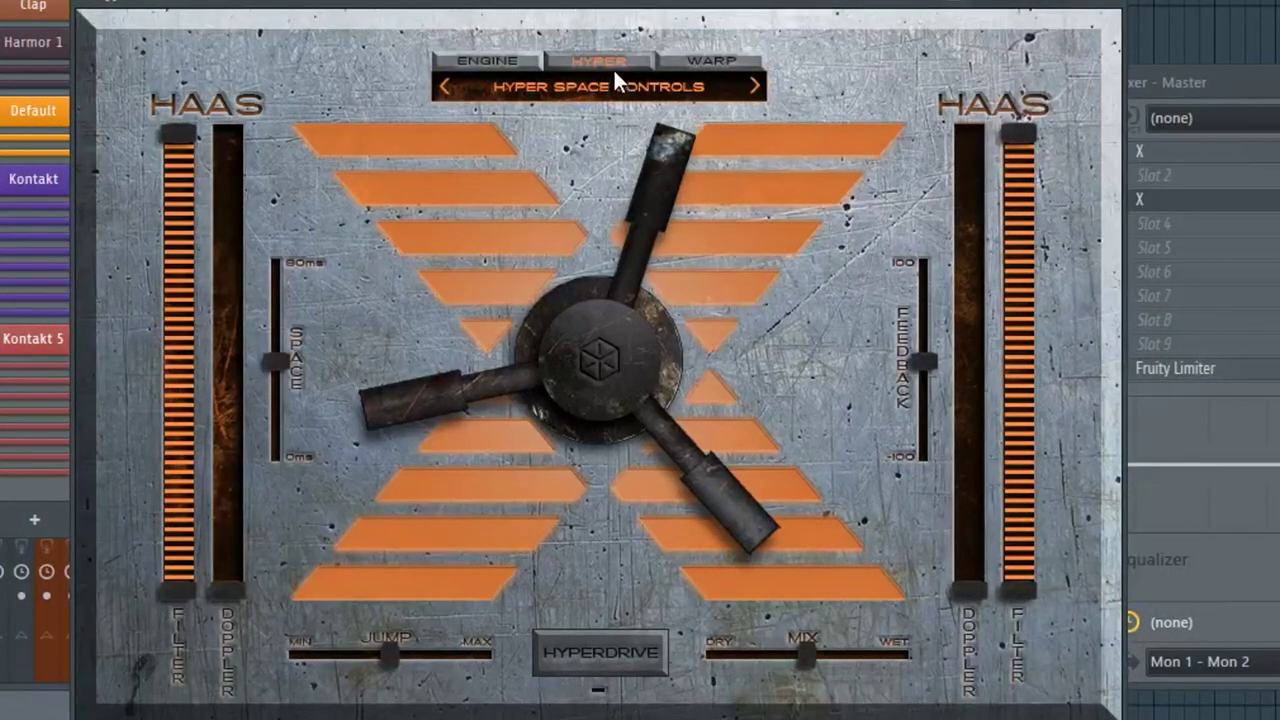
Browse the Hyper page's Space Time, Hyperspeed and Waveshape preset categories without loading a preset
click(664, 90)
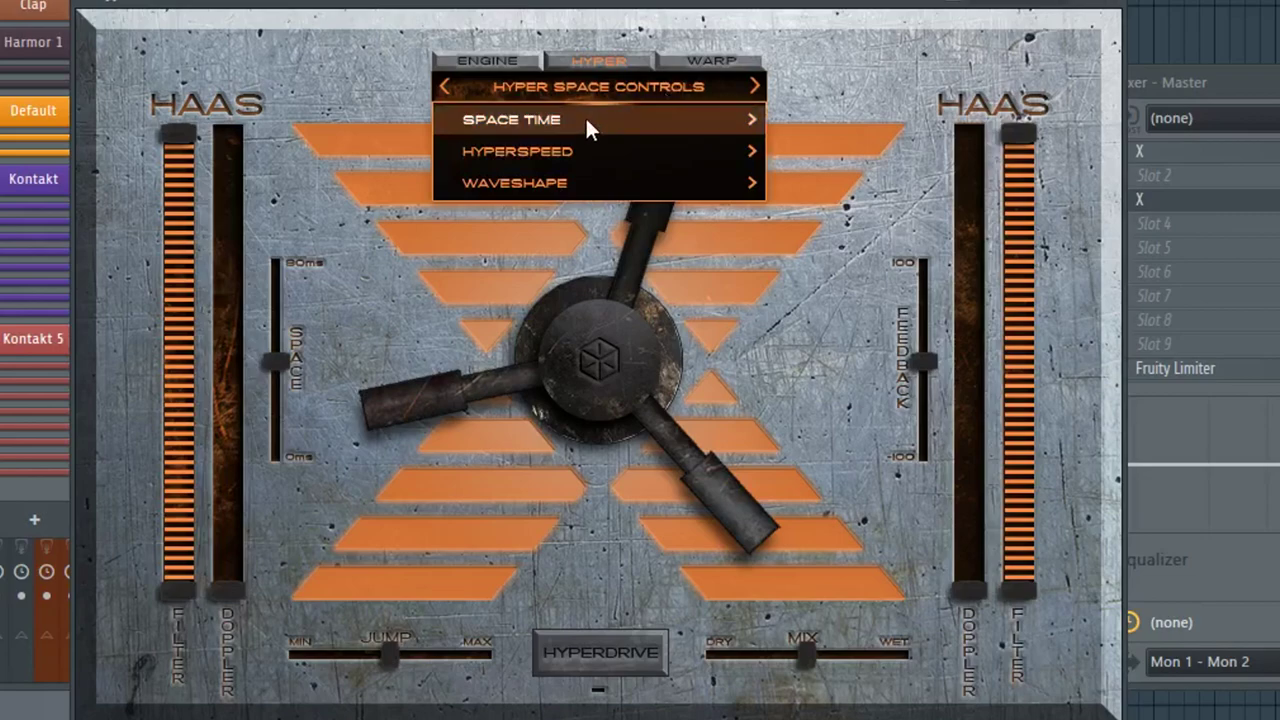
mouse_move(585, 128)
click(914, 132)
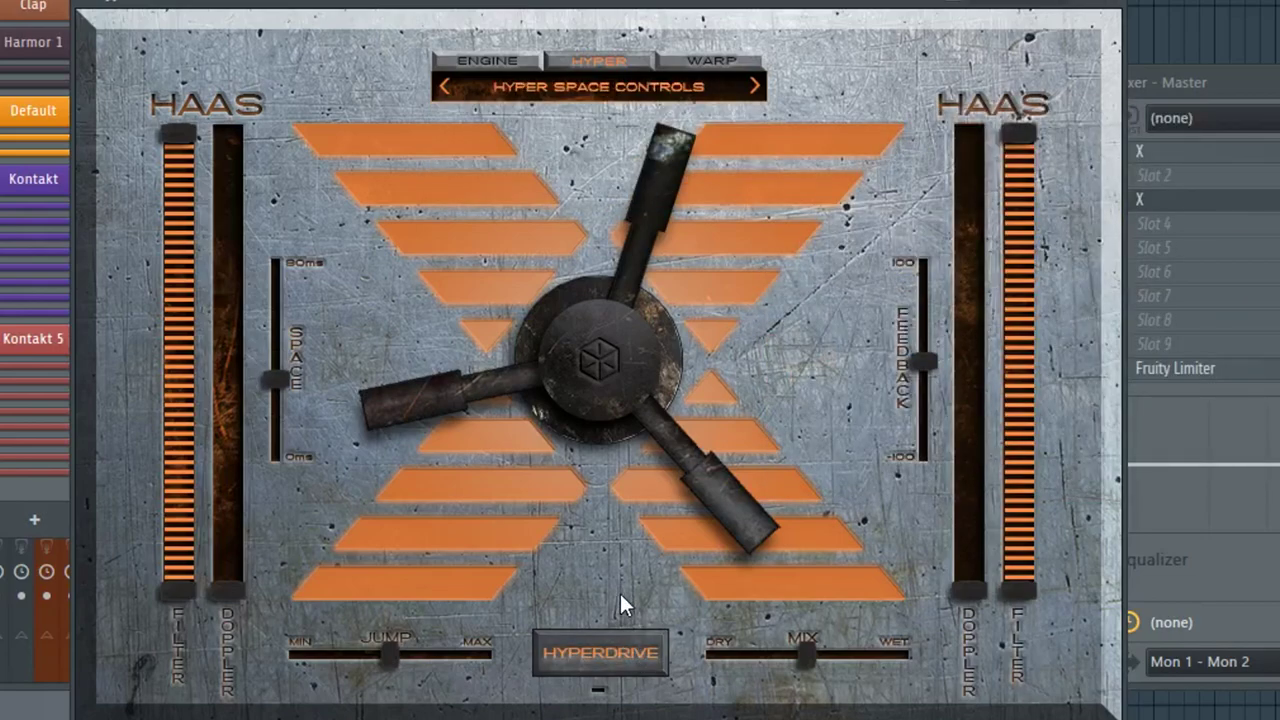
Activate Hyperdrive on the Hyper page and rotate the central three-armed wheel
click(598, 672)
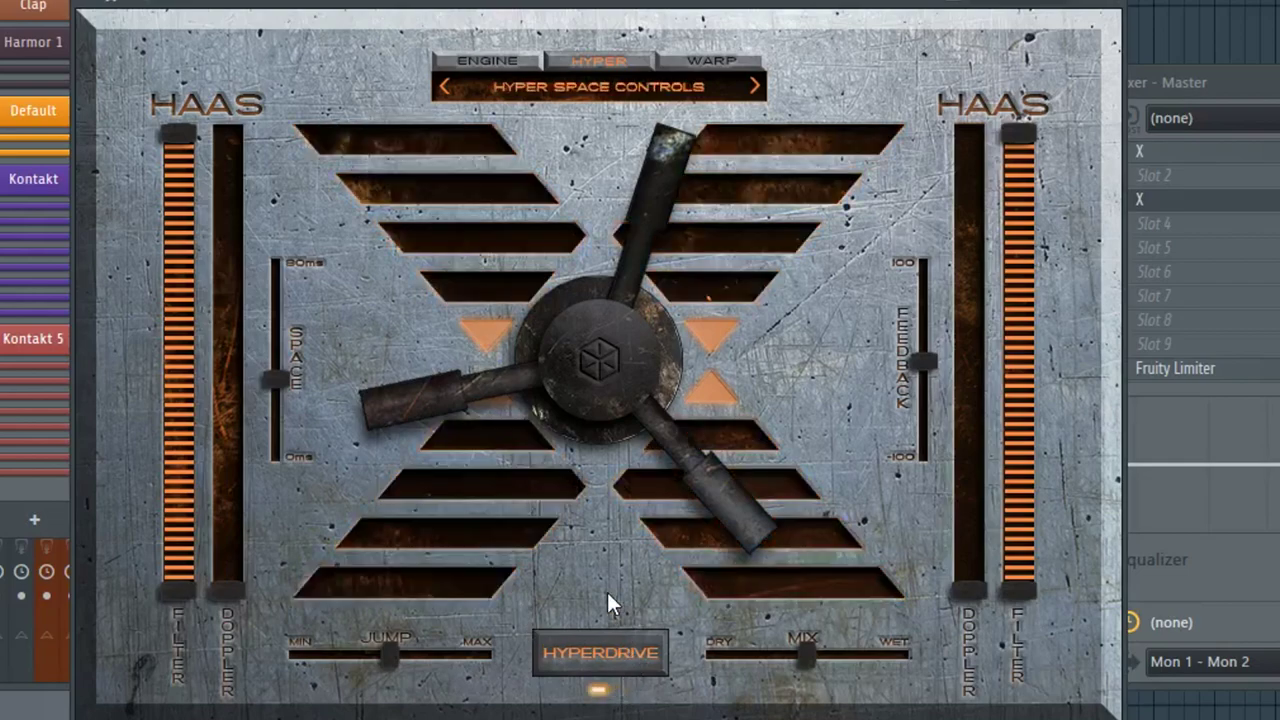
drag(468, 385, 479, 322)
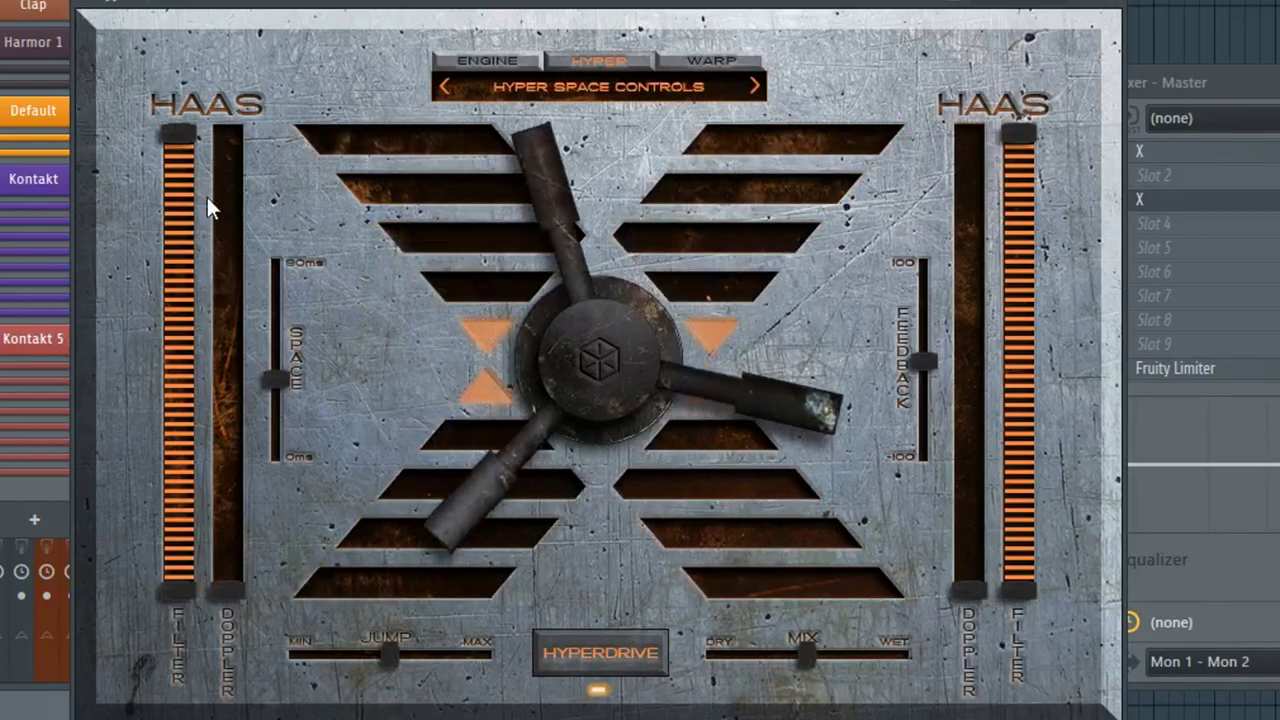